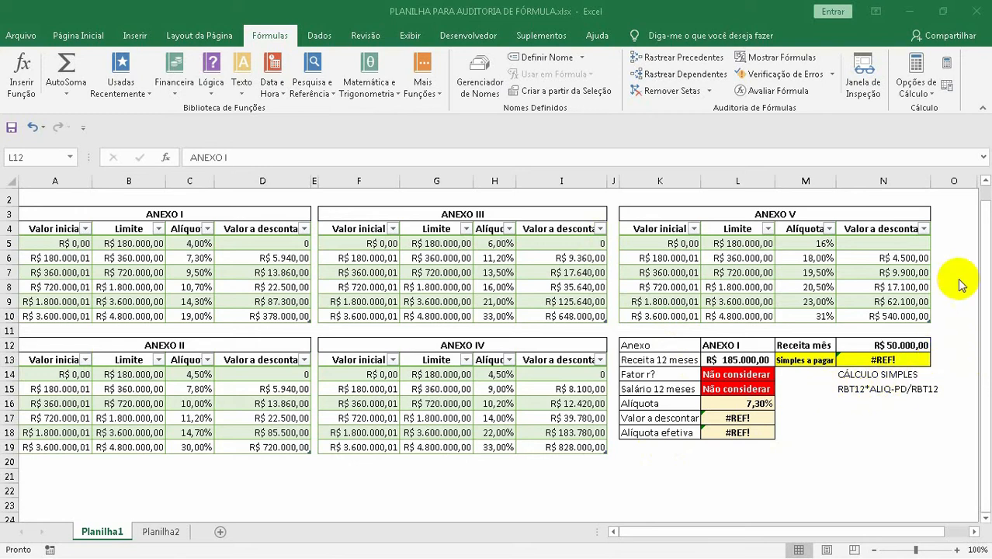
Step: Review the inputs and formulas of the Simples calculation block, from Anexo and Receita 12 meses to Simples a pagar
click(744, 346)
click(746, 360)
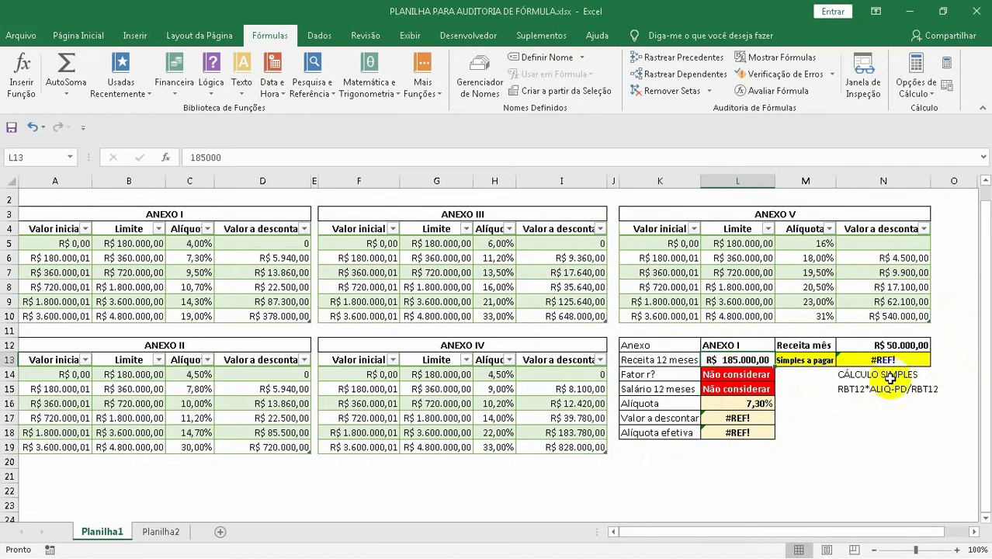
click(899, 349)
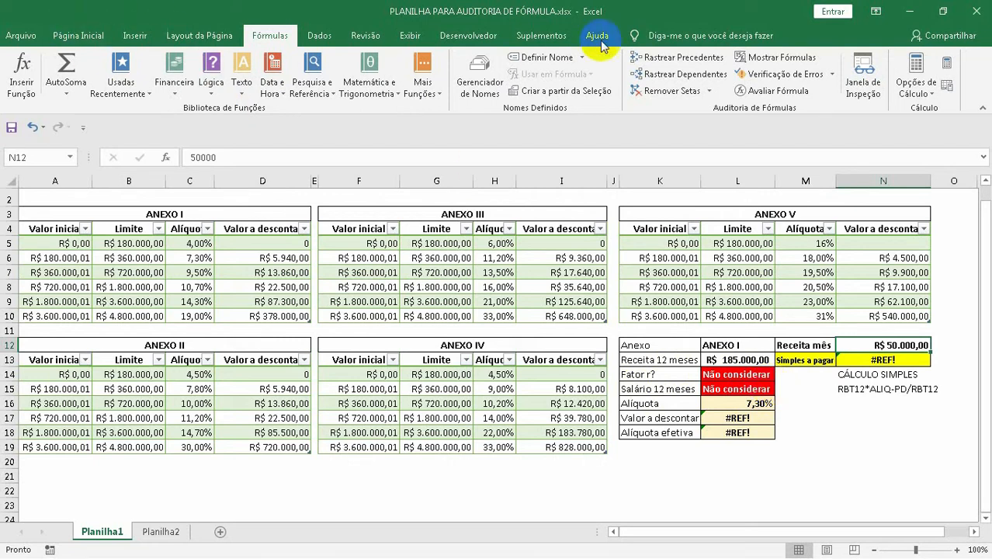
click(74, 35)
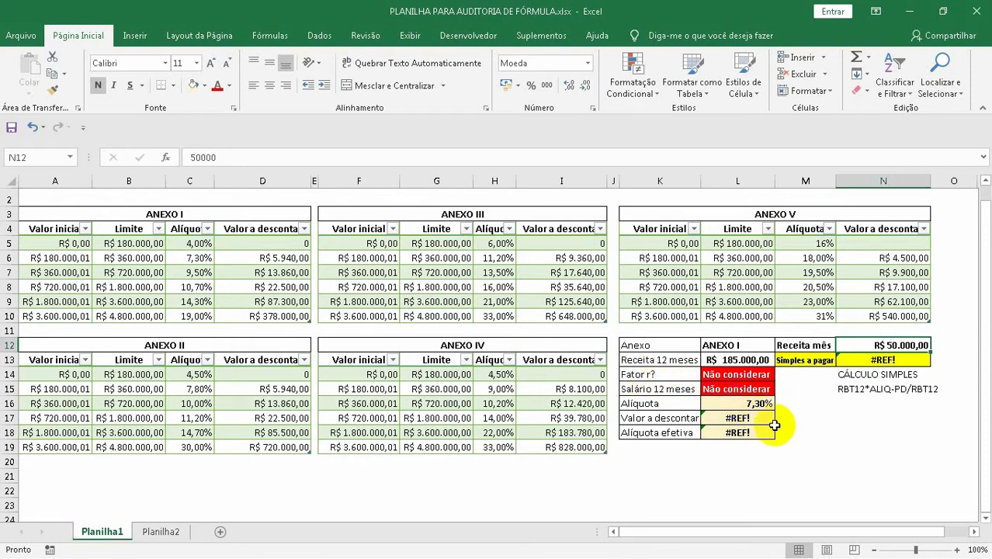
click(718, 346)
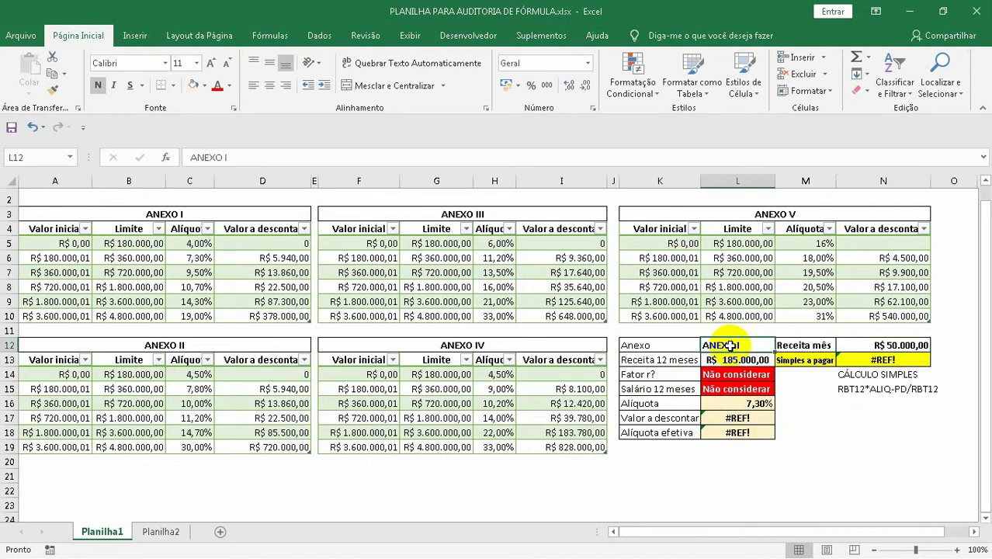
click(736, 419)
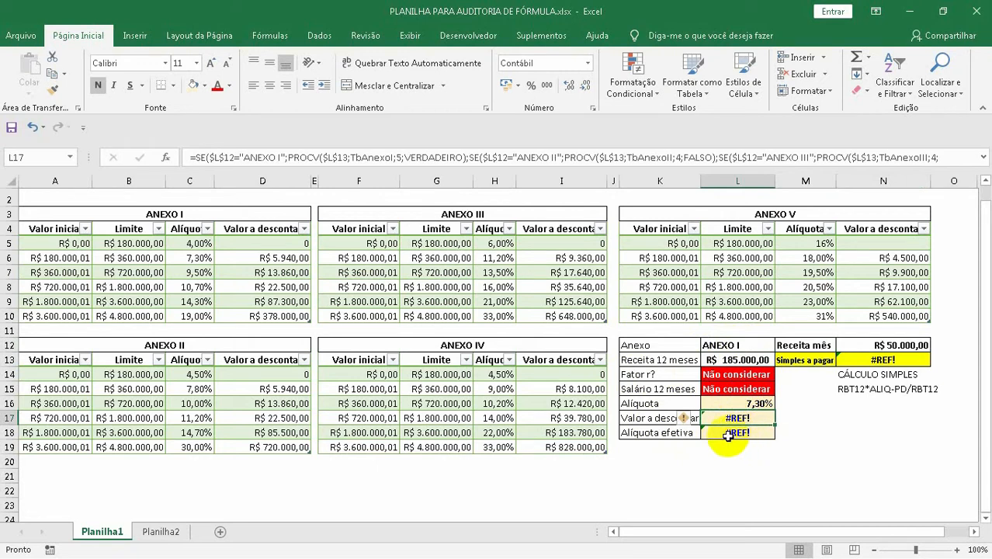
click(728, 436)
click(879, 361)
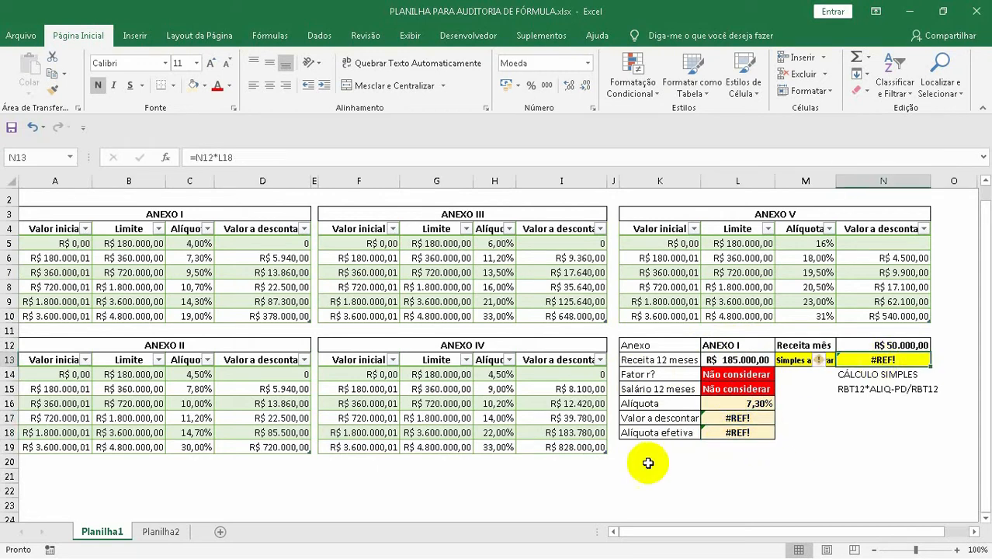
Step: Inspect the full Valor a descontar formula in L17 and the table ranges it references
click(738, 418)
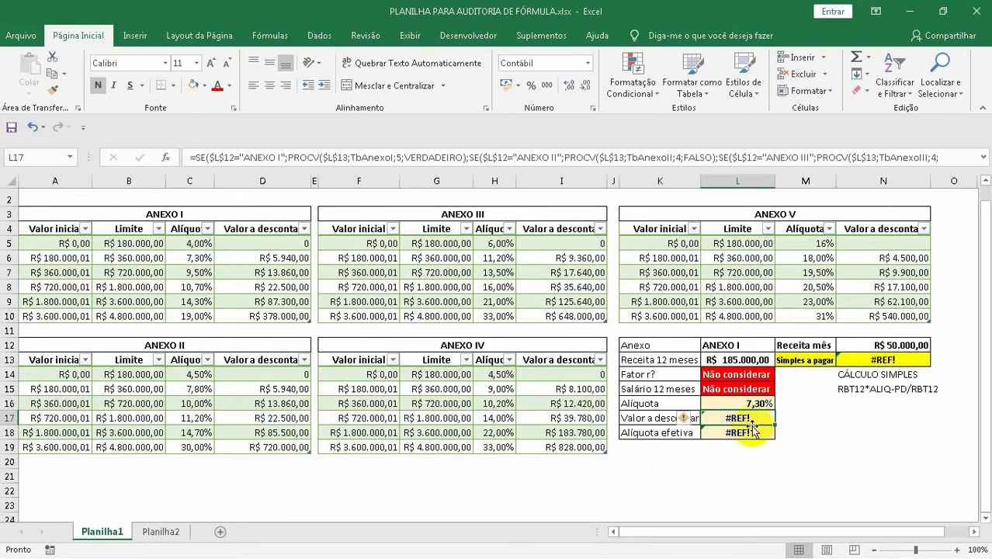
key(F2)
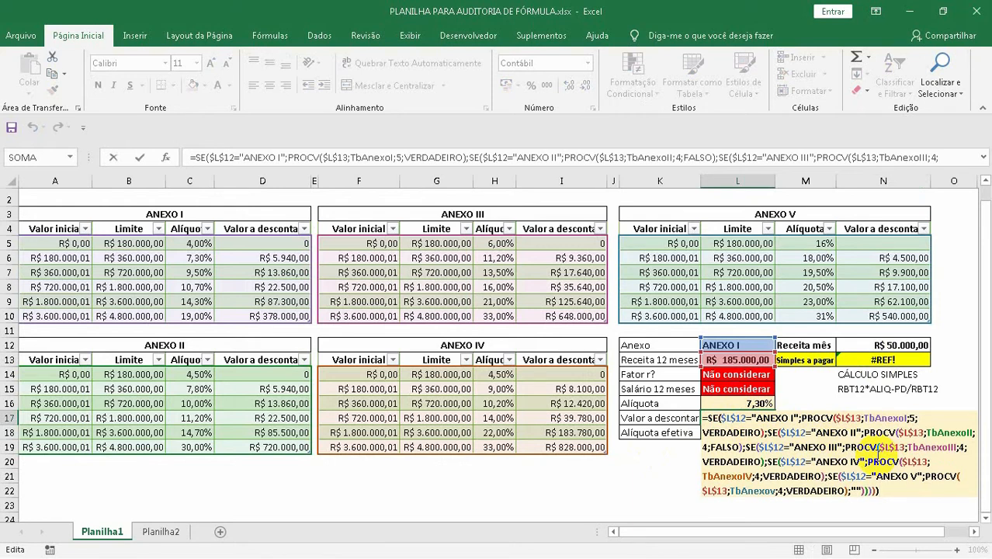
click(806, 403)
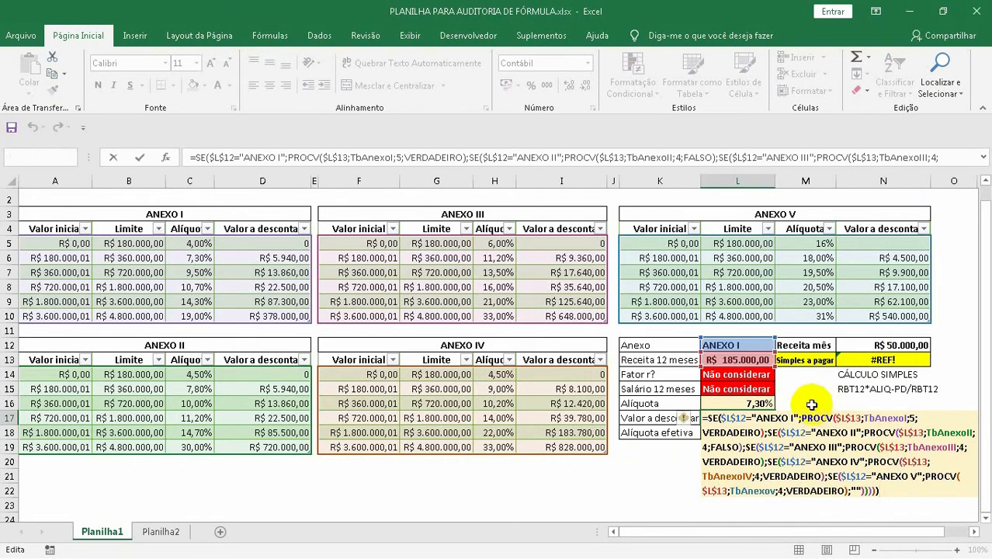
click(733, 404)
click(734, 417)
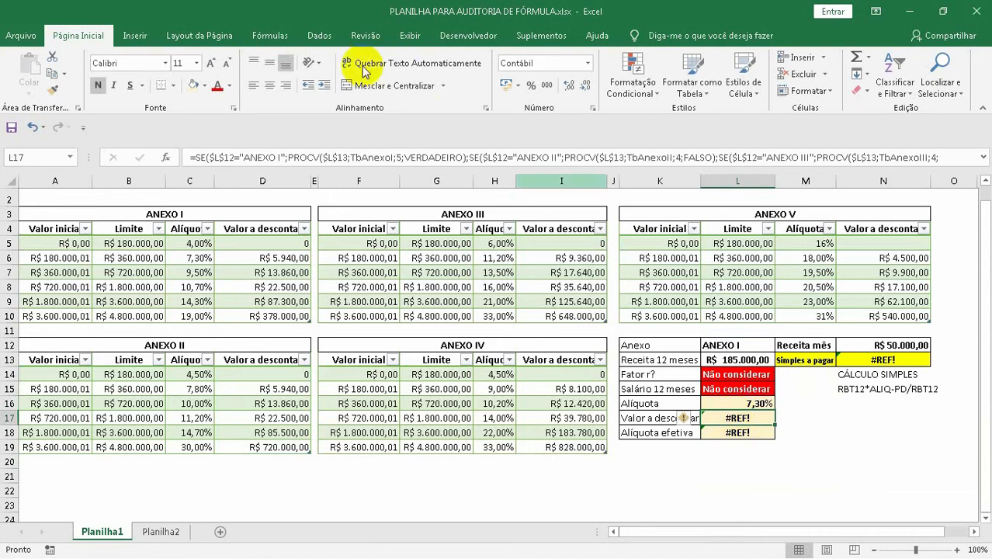
Step: Evaluate the Valor a descontar formula in L17 step by step through its ANEXO I lookup and close the evaluation
click(273, 34)
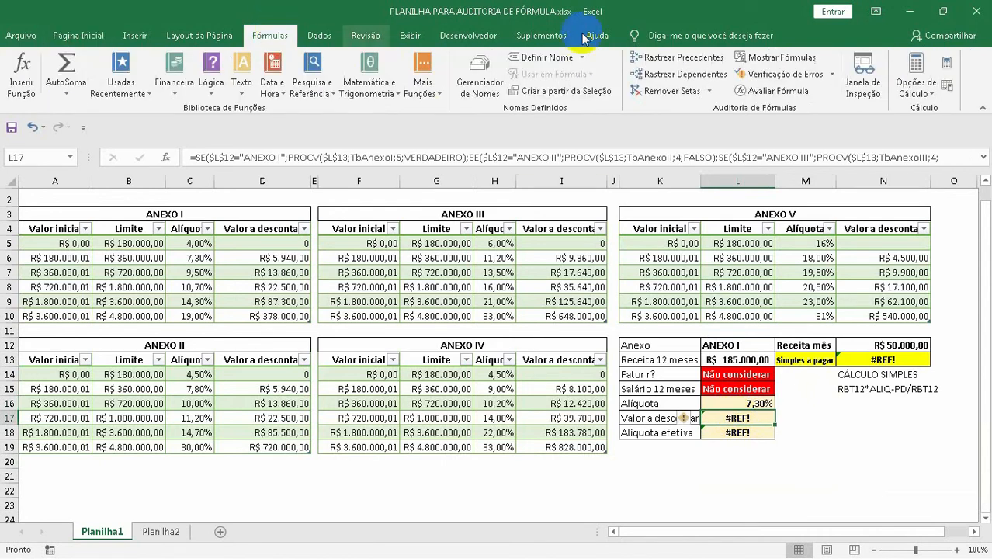
click(775, 93)
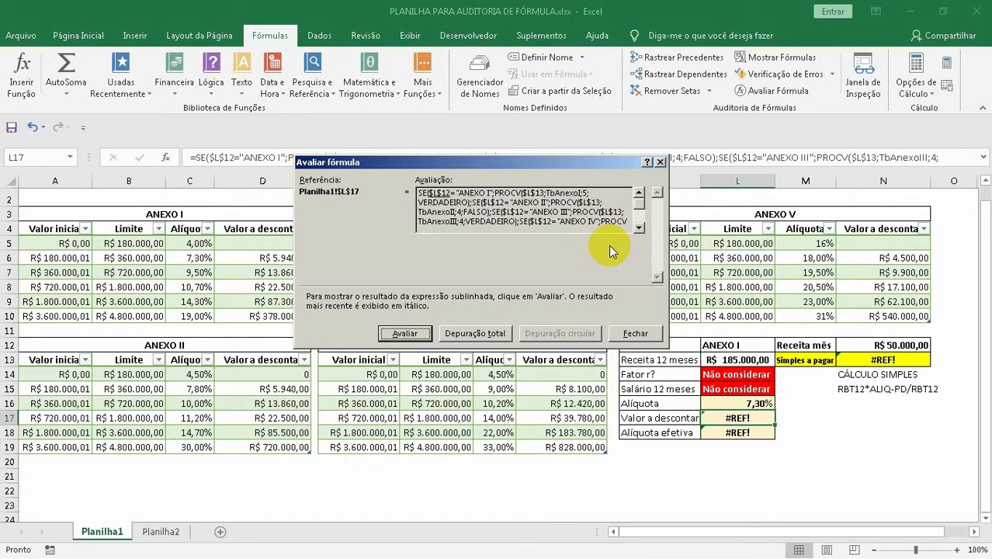
click(400, 334)
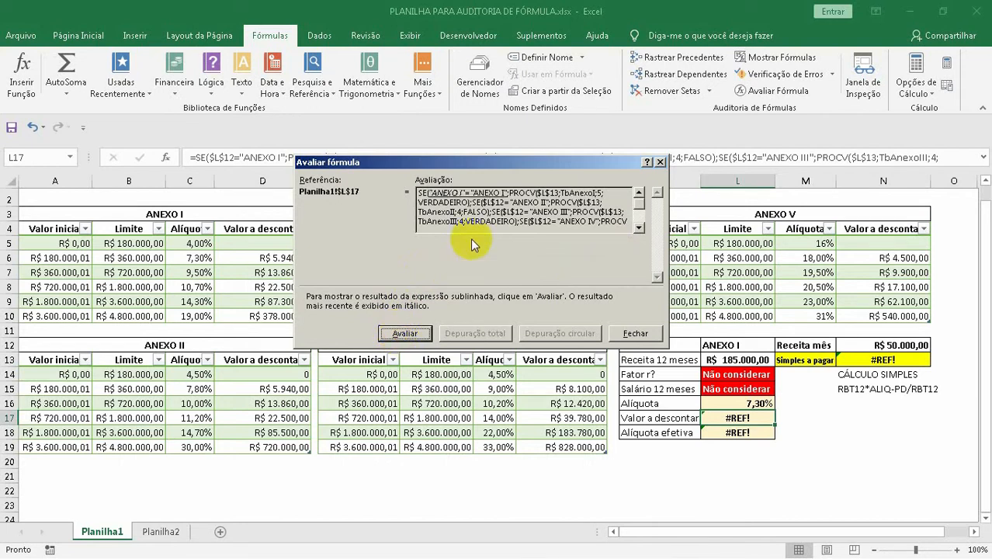
click(402, 334)
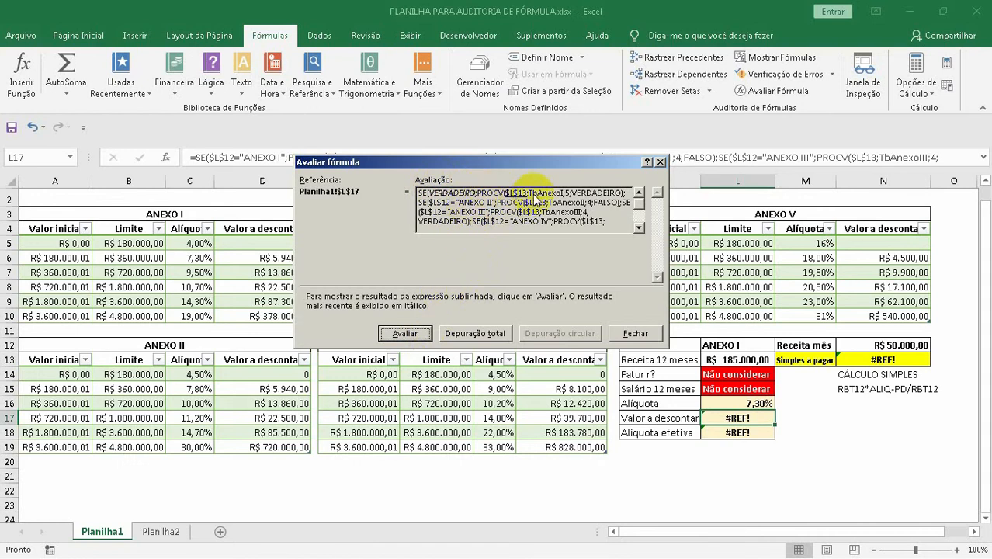
click(406, 333)
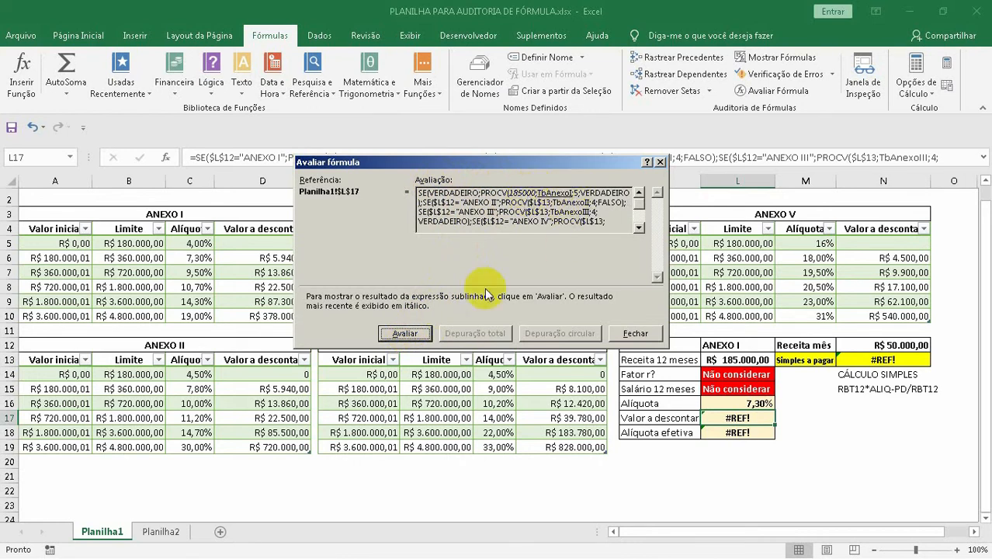
click(418, 340)
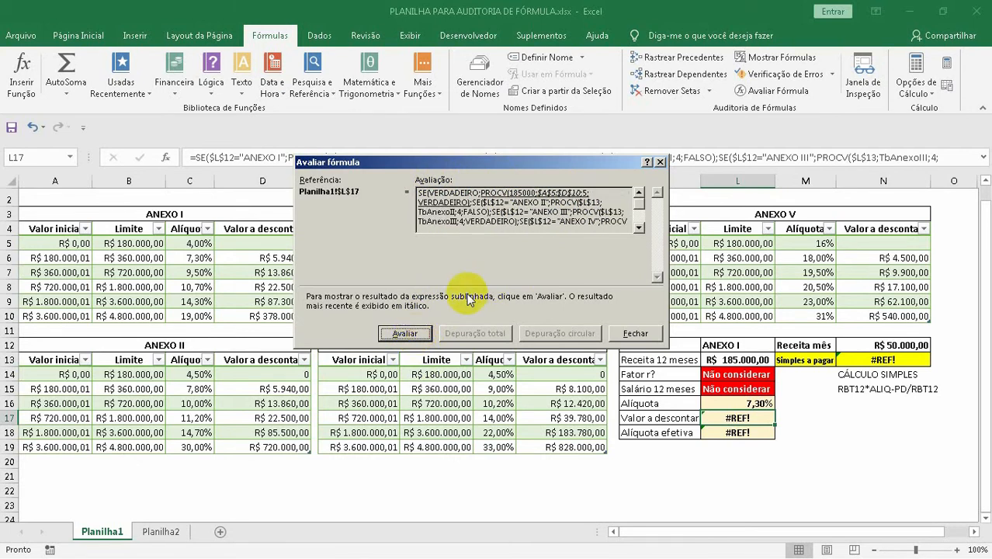
click(398, 336)
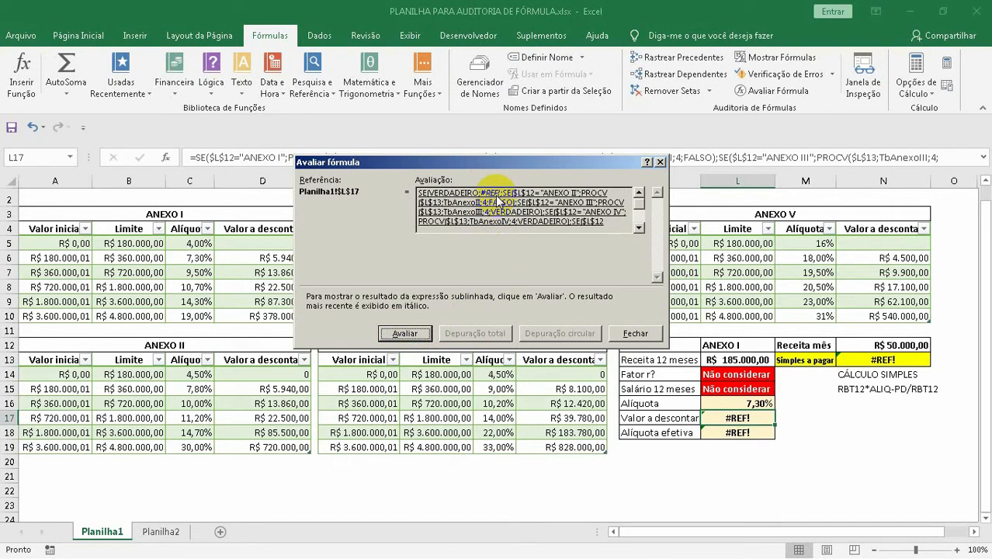
click(632, 332)
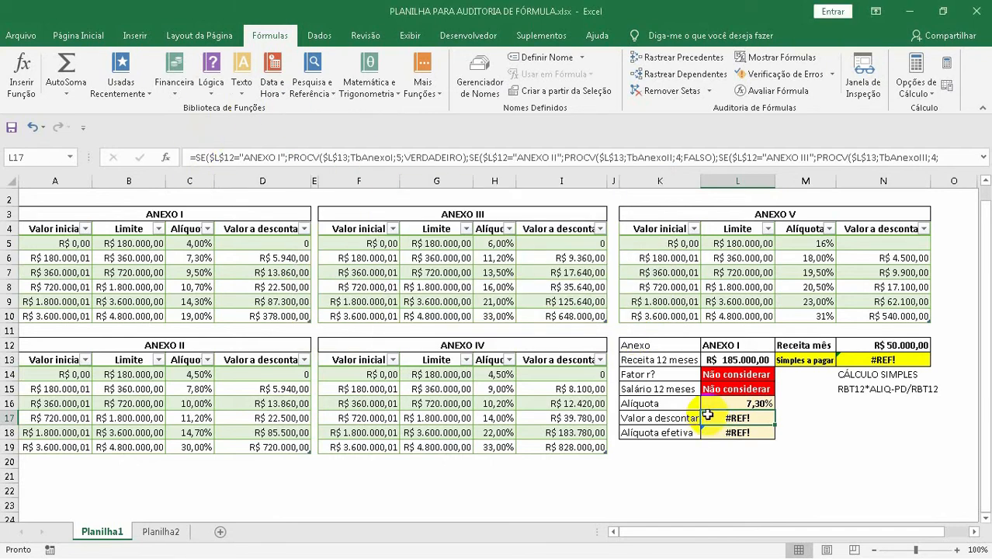
Step: Examine the SE conditions and PROCV arguments within the Valor a descontar formula in L17
click(210, 159)
drag(210, 159, 310, 159)
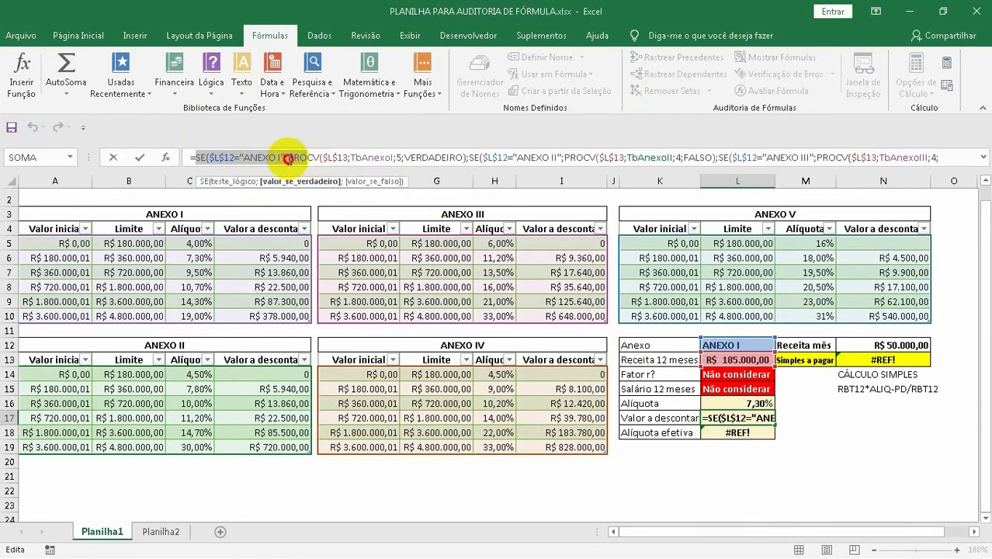
click(296, 157)
drag(295, 157, 816, 196)
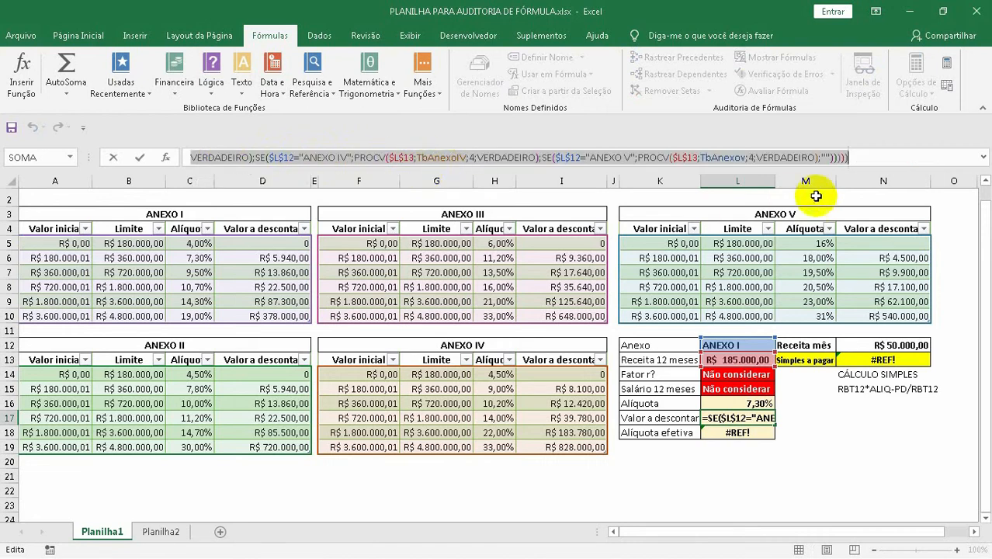
click(187, 158)
key(Left)
key(Left)
key(Left)
key(Left)
key(Left)
key(Left)
key(Left)
key(Left)
key(Left)
key(Left)
key(Left)
key(Left)
key(Left)
key(Left)
key(Left)
key(Left)
key(Left)
key(Left)
key(Left)
key(Left)
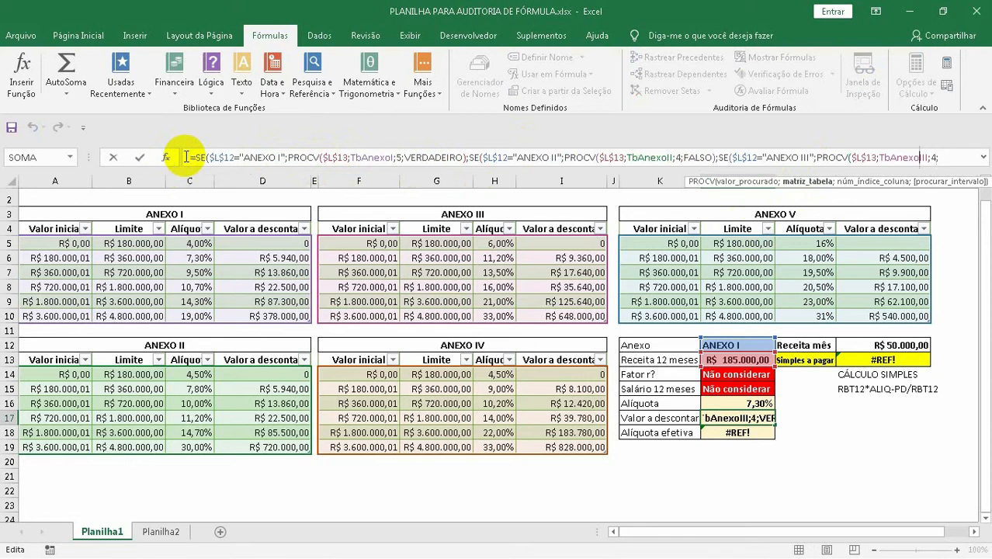
key(Left)
key(Left)
key(Left)
key(Left)
key(Left)
key(Left)
key(Left)
key(Left)
key(Left)
key(Left)
key(Left)
key(Left)
key(Left)
key(Left)
key(Left)
key(Left)
key(Left)
key(Left)
key(Left)
key(Left)
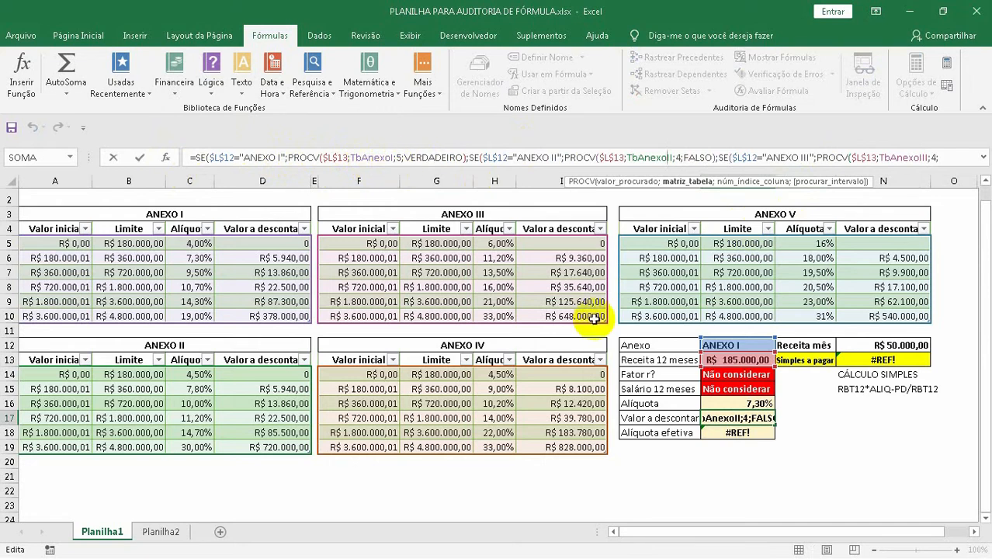
Step: Set the column index of the TbAnexoI PROCV to 4 in the Valor a descontar formula in L17
click(351, 157)
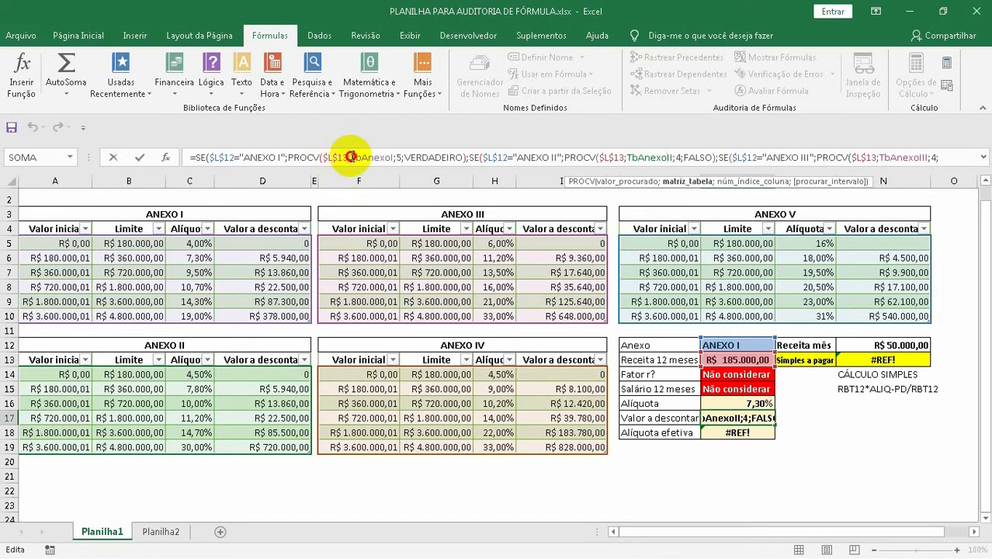
drag(351, 157, 403, 158)
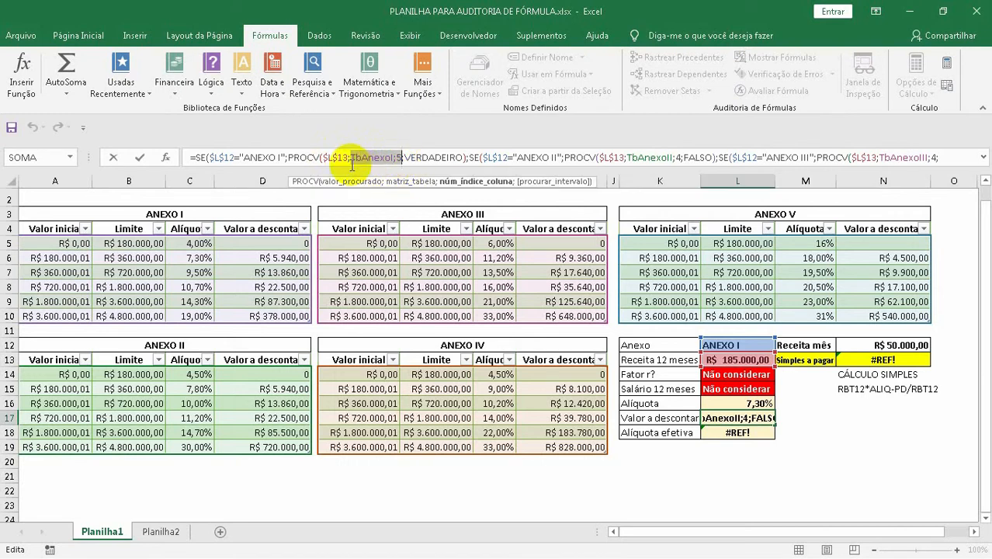
click(392, 158)
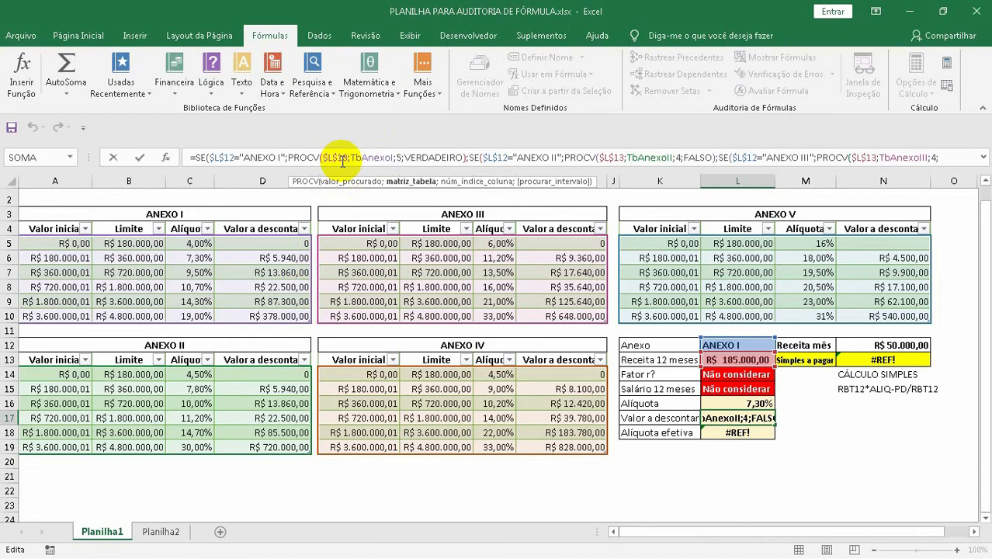
click(402, 158)
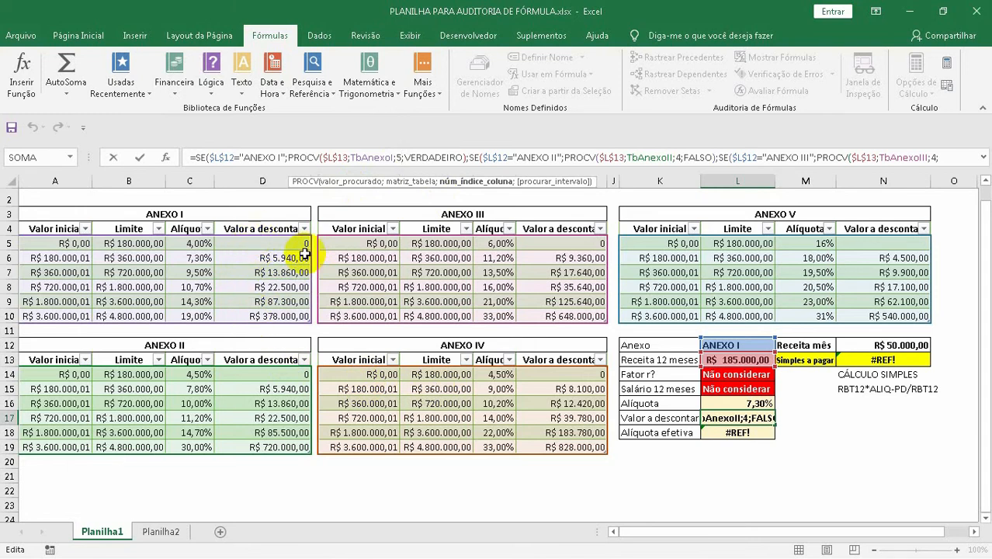
key(BackSpace)
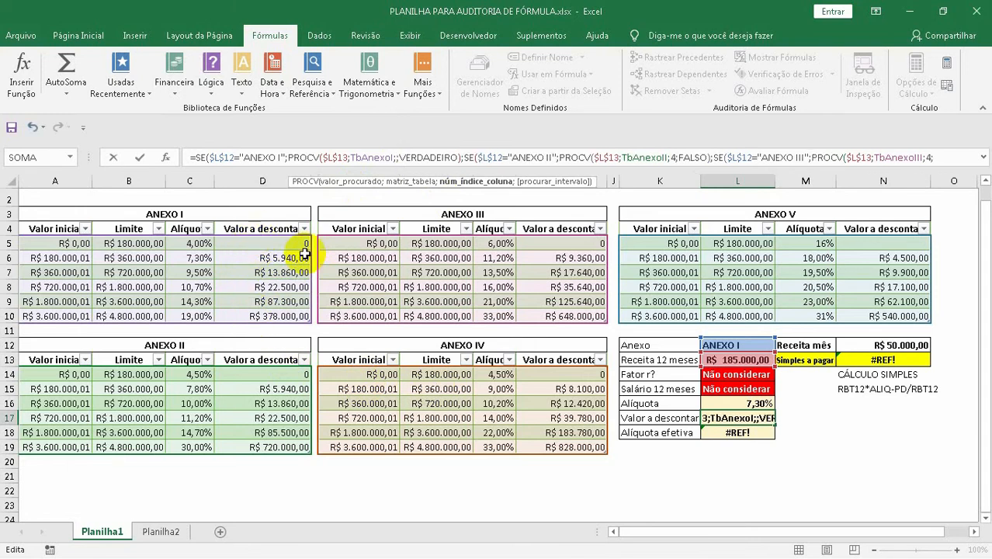
text(4)
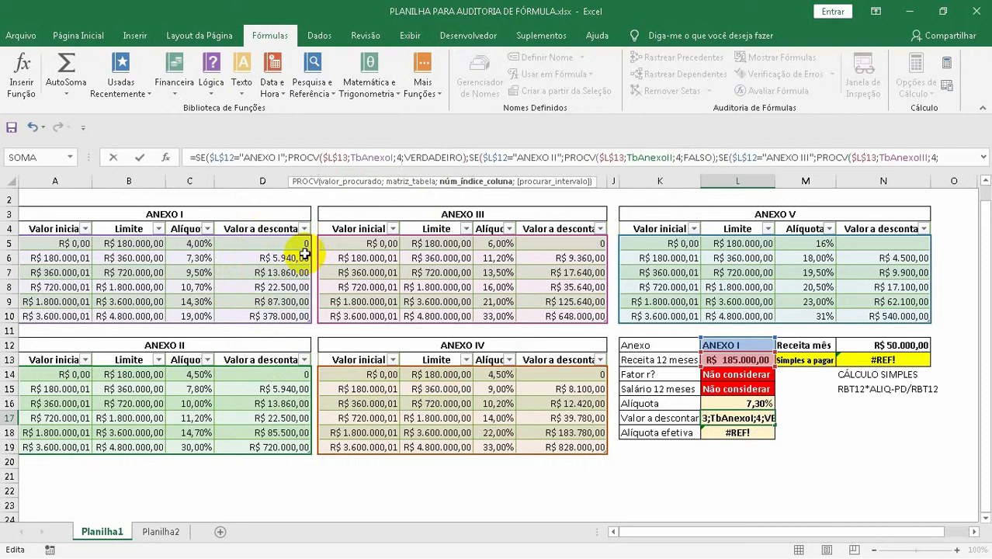
key(Return)
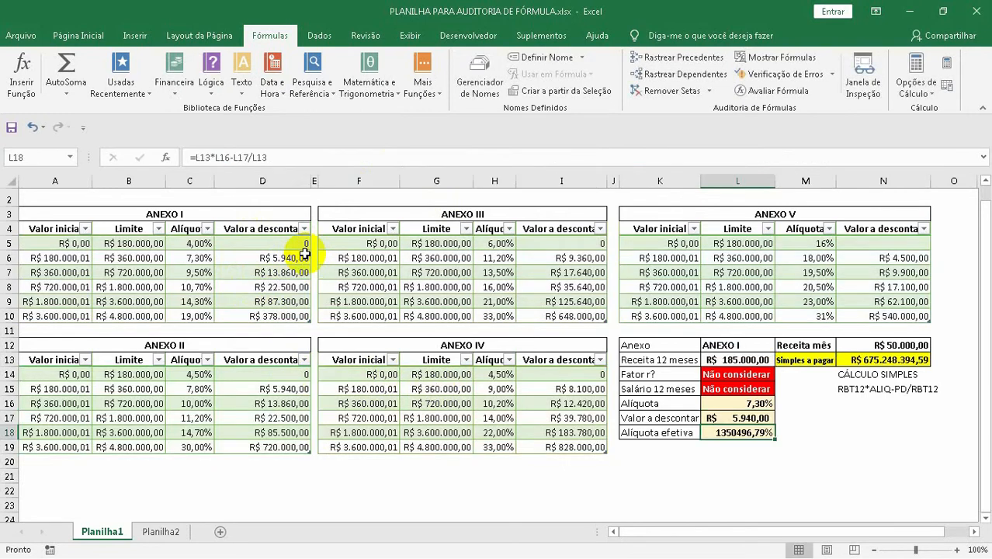
Step: Check the corrected Valor a descontar cell and set the Anexo in L12 to ANEXO II
click(739, 419)
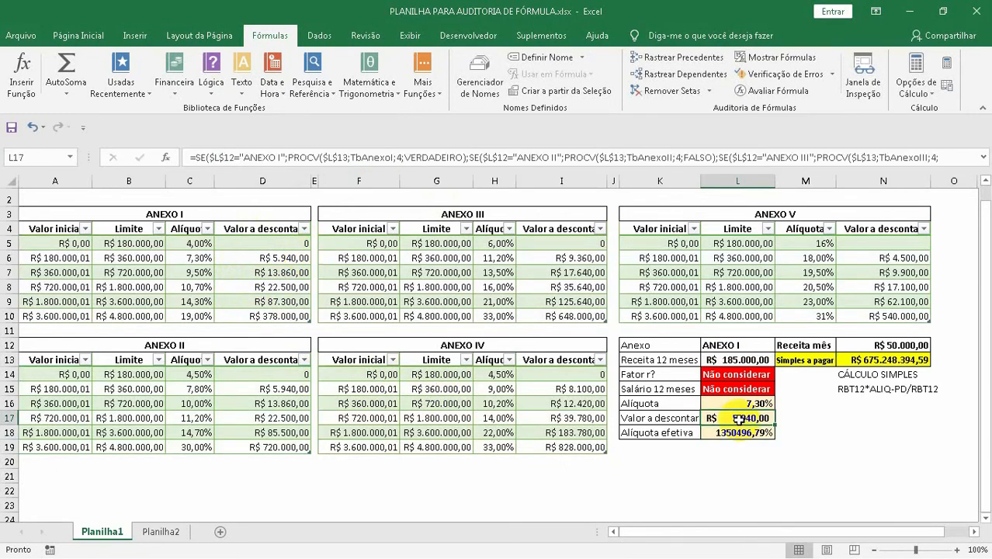
click(743, 347)
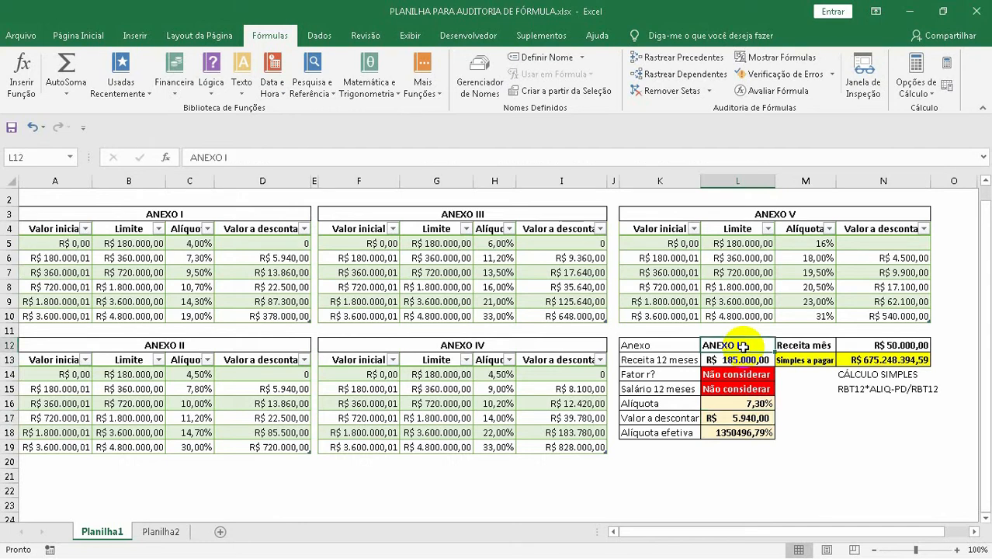
text(ANEXO )
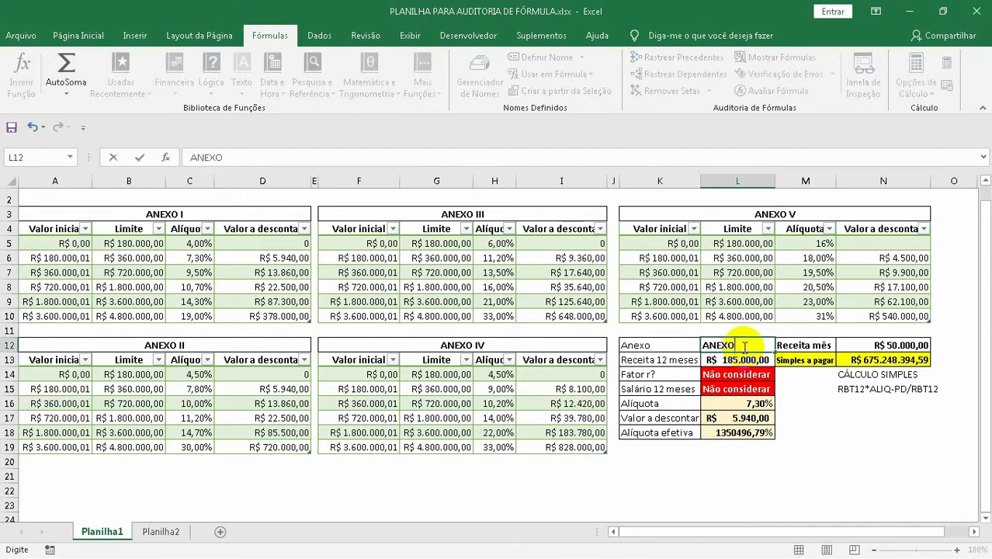
text(II)
key(Return)
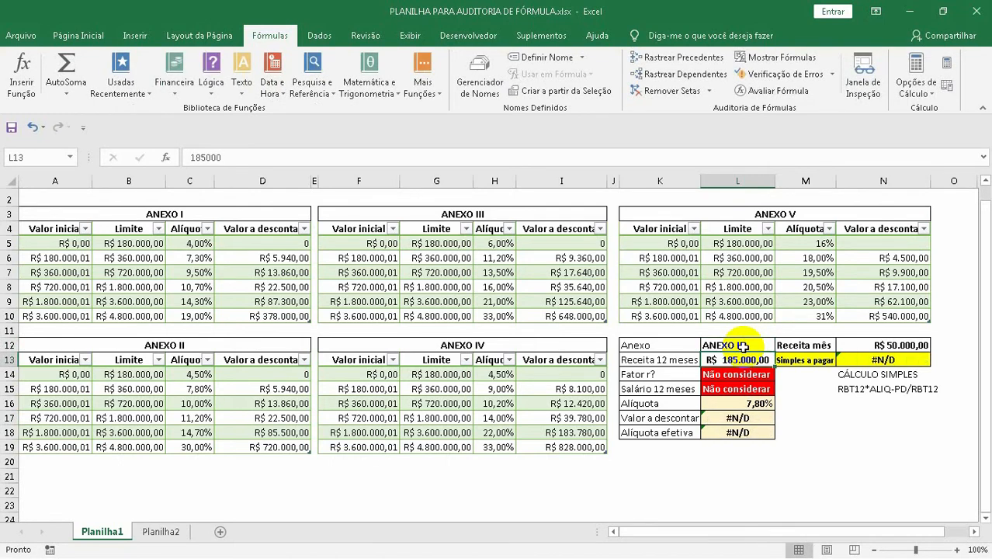
Step: Evaluate the Valor a descontar formula in L17 step by step through its ANEXO II lookup and close the evaluation
click(753, 419)
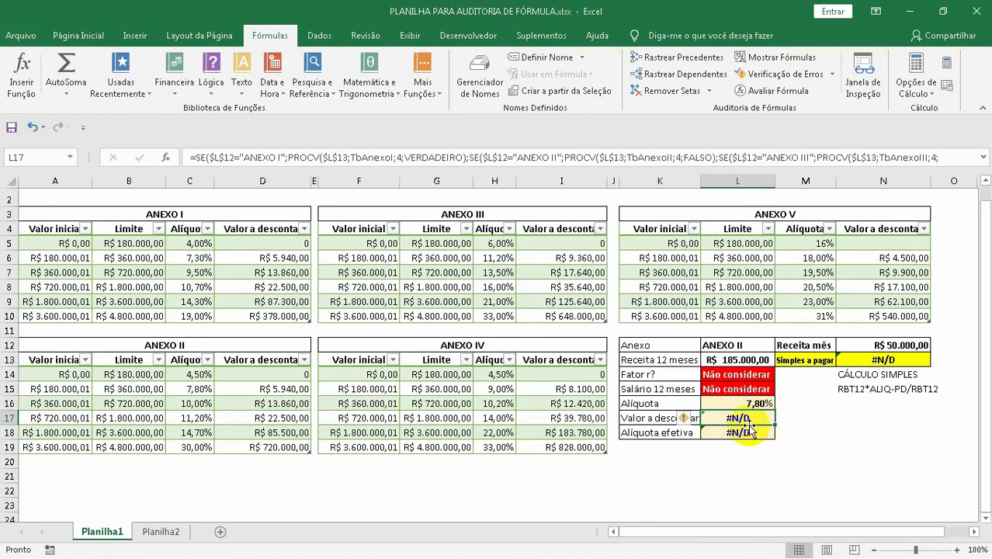
click(783, 95)
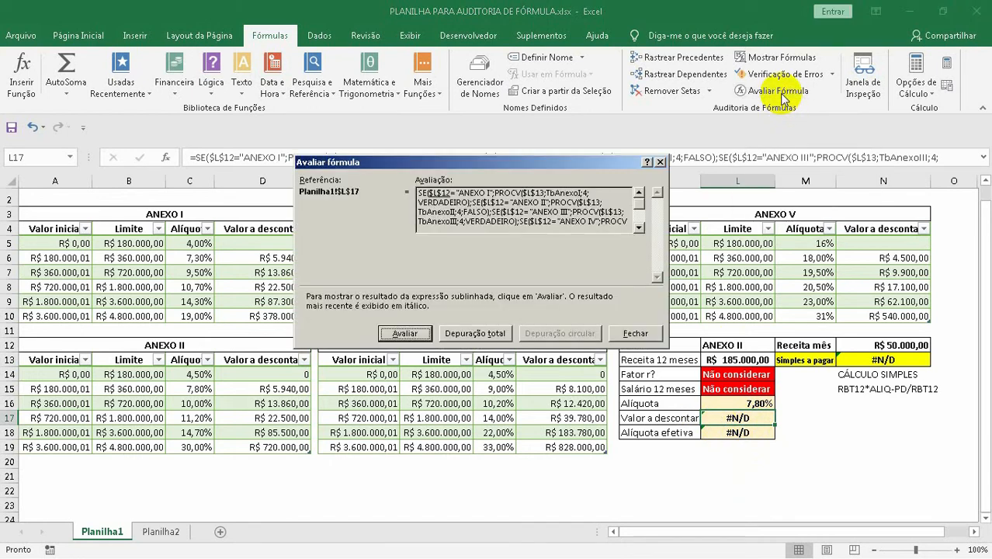
click(401, 333)
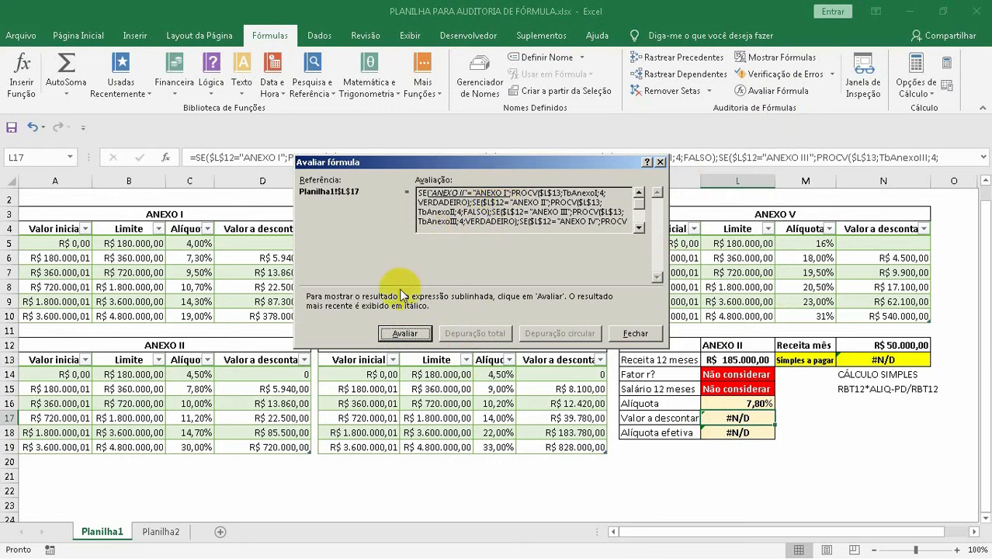
click(387, 332)
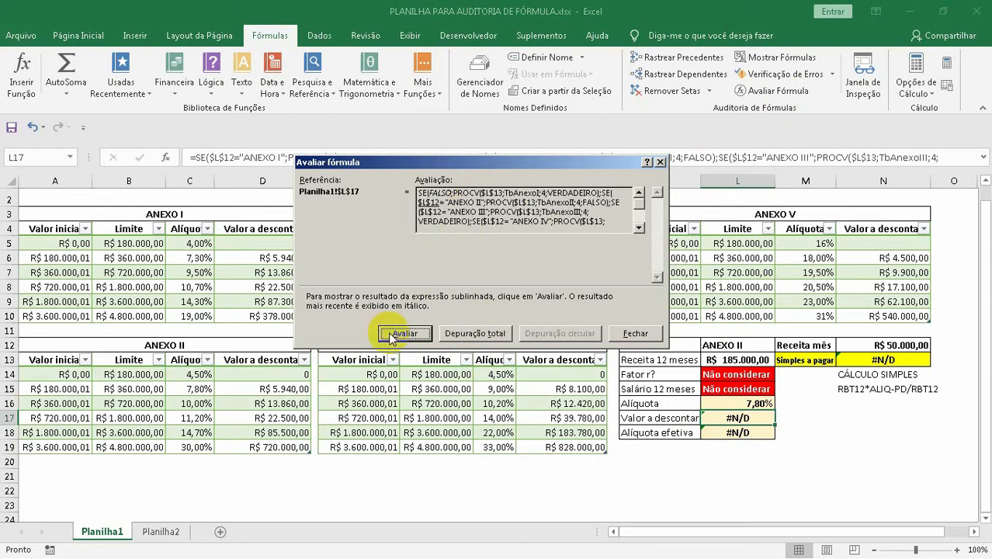
click(388, 331)
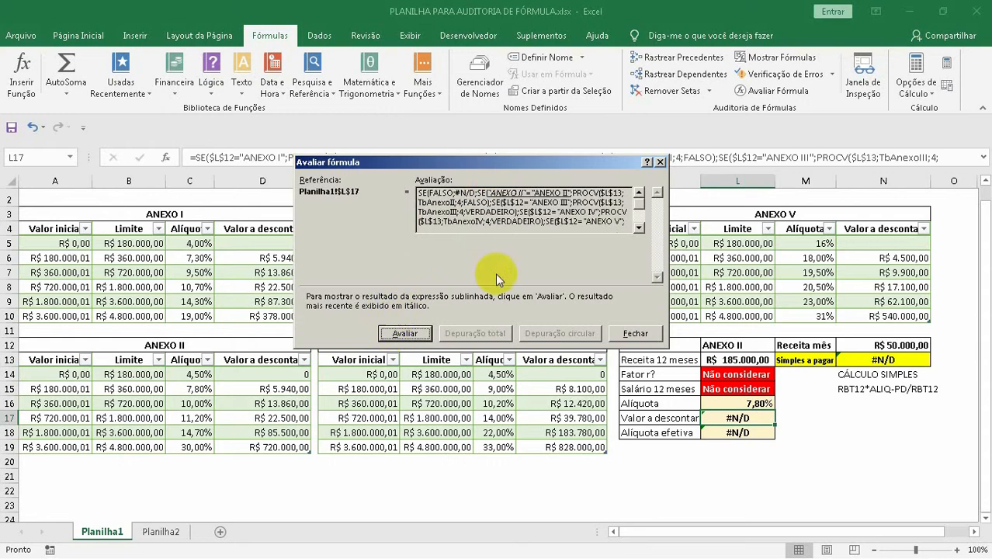
click(401, 335)
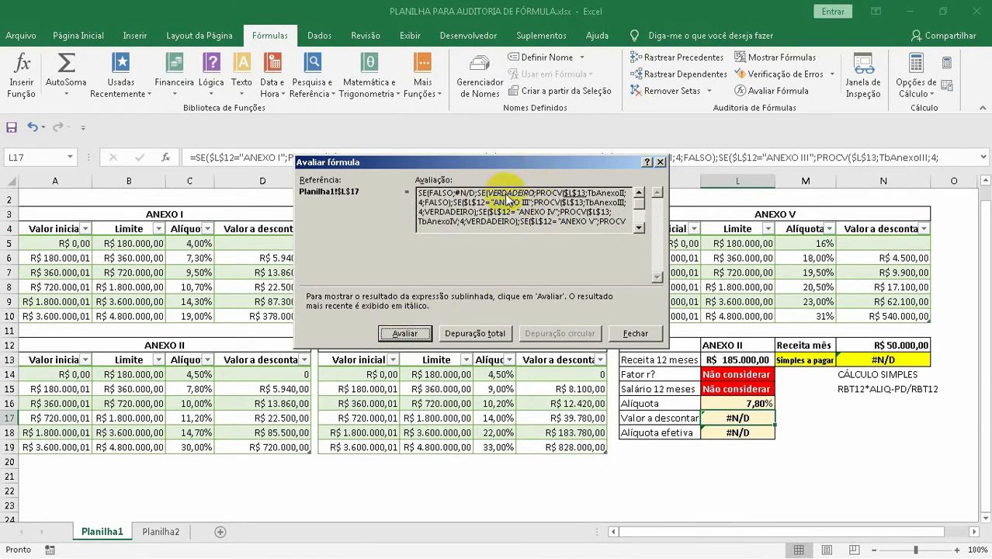
click(405, 333)
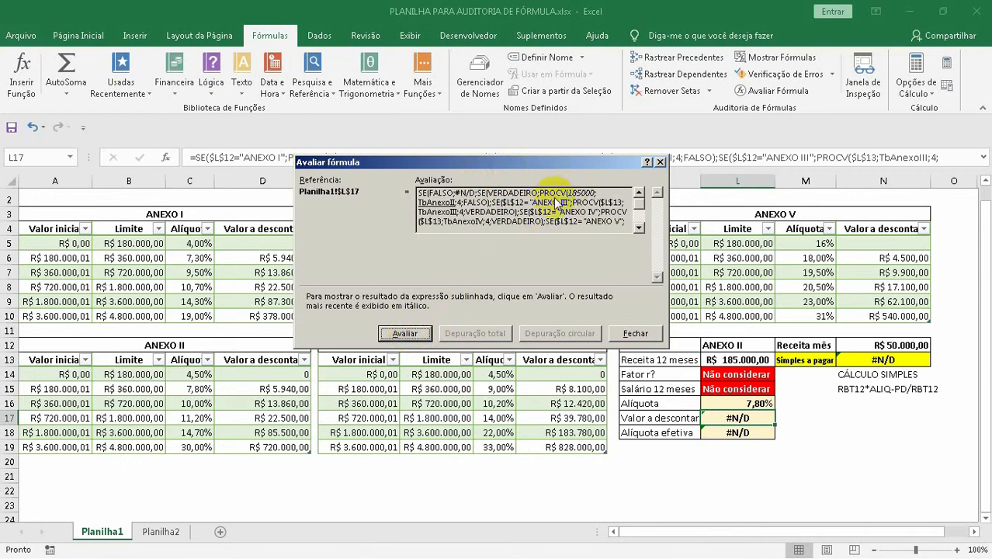
click(402, 332)
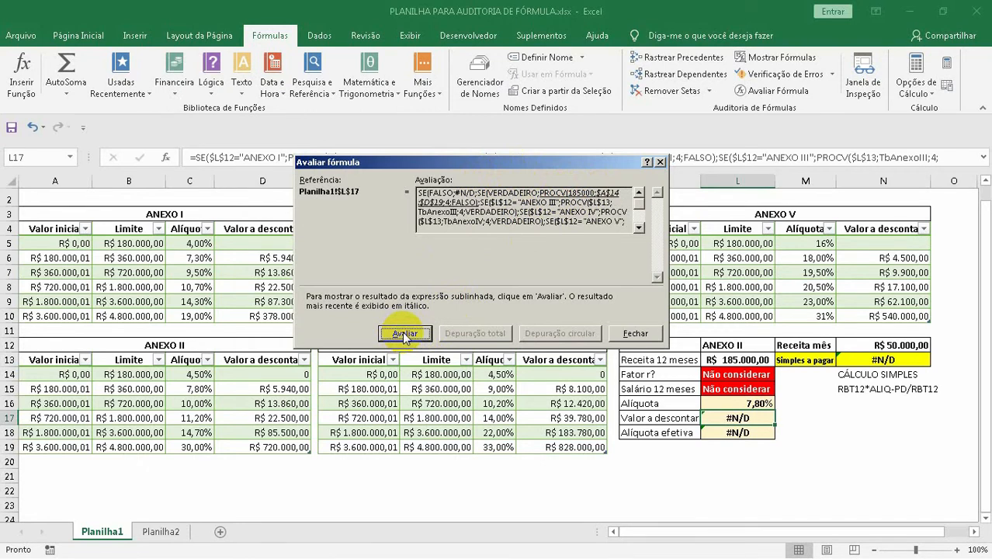
click(403, 332)
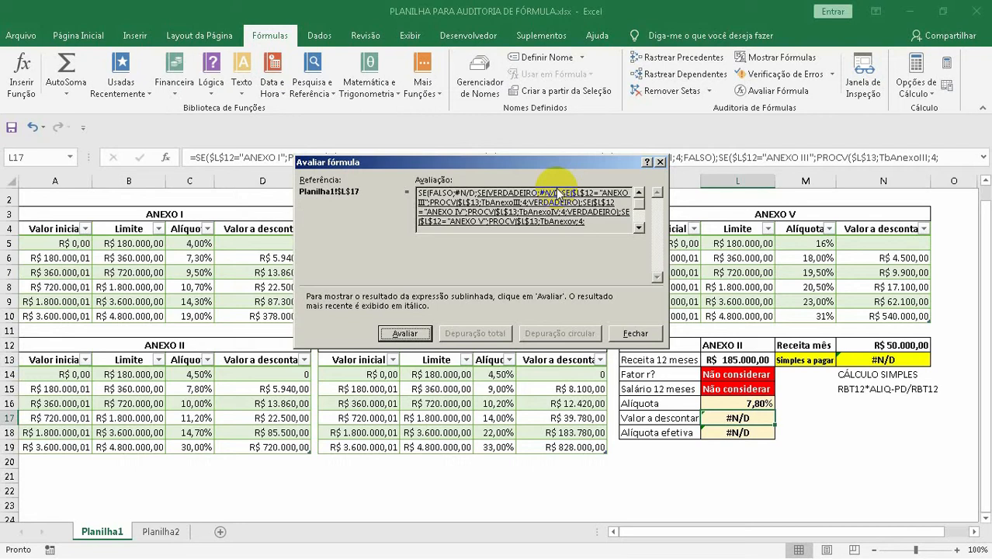
click(636, 334)
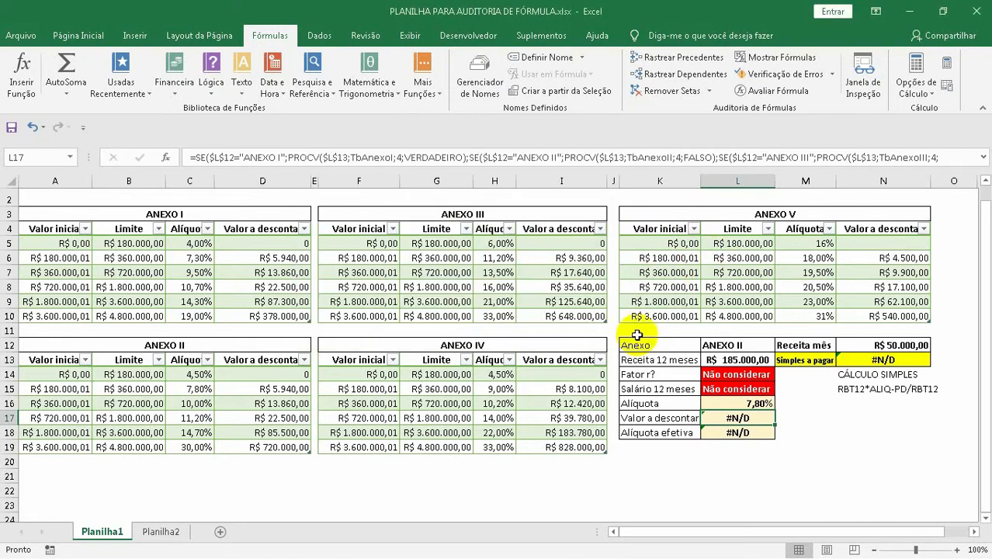
Step: Change the TbAnexoII PROCV in the Valor a descontar formula in L17 to approximate match, VERDADEIRO, and check the cell
click(210, 159)
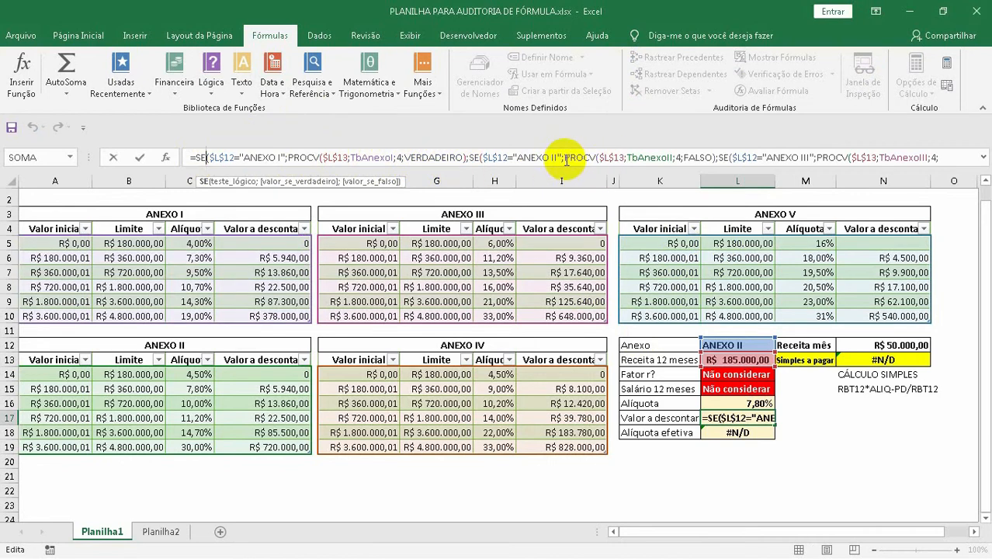
click(562, 157)
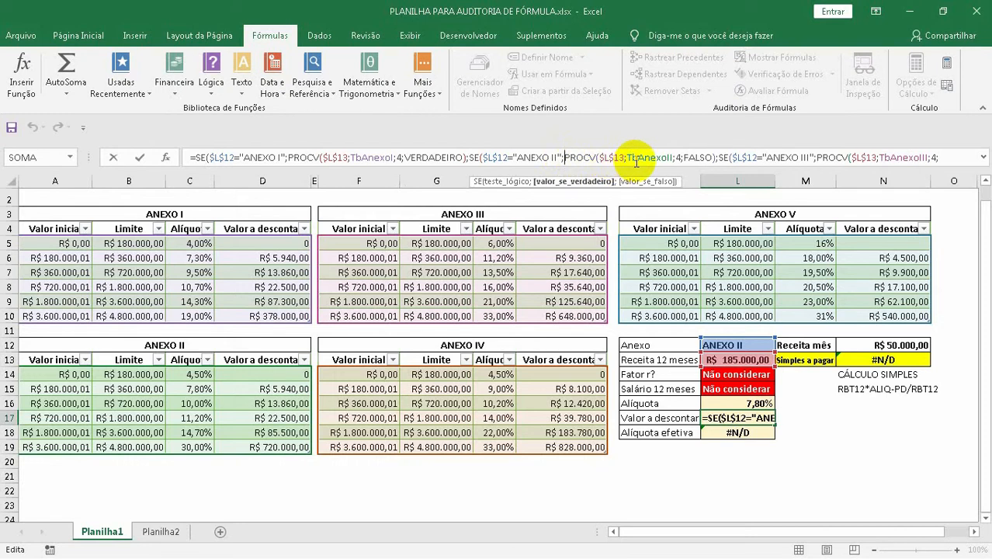
double_click(623, 158)
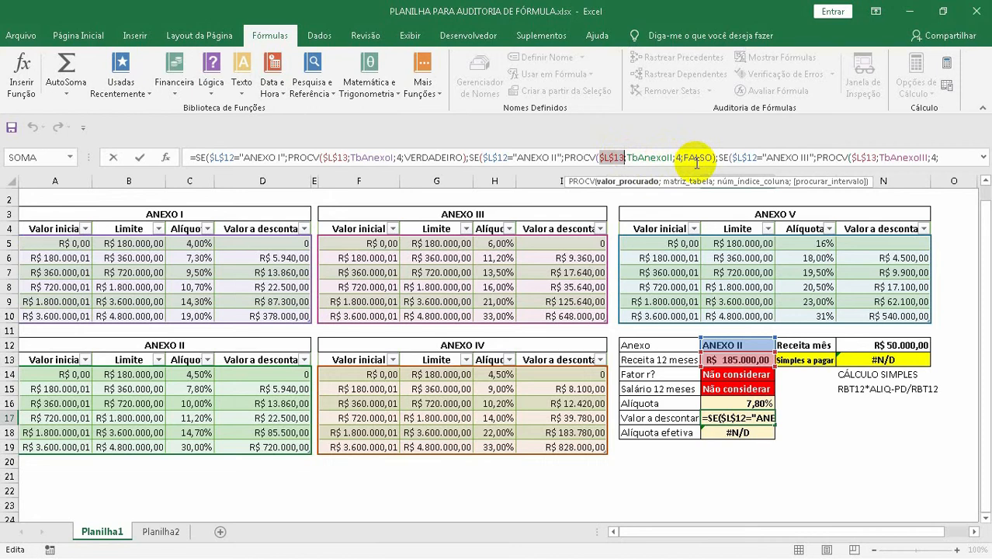
drag(684, 159, 713, 158)
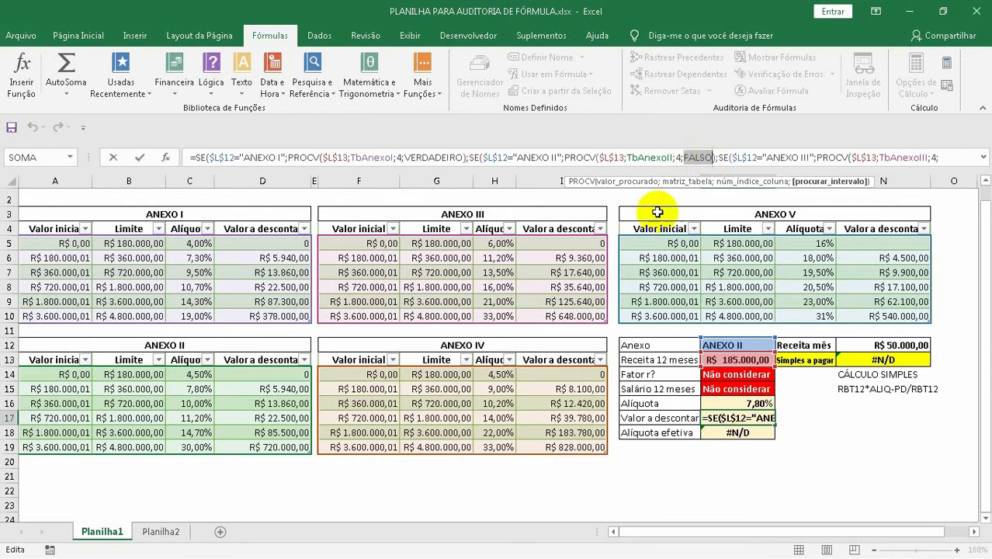
click(713, 158)
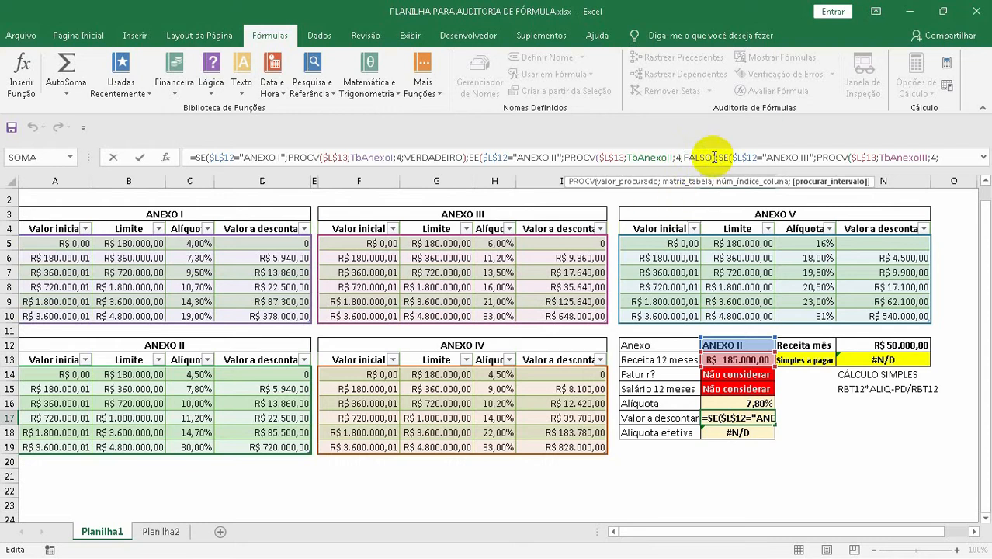
key(BackSpace)
key(BackSpace)
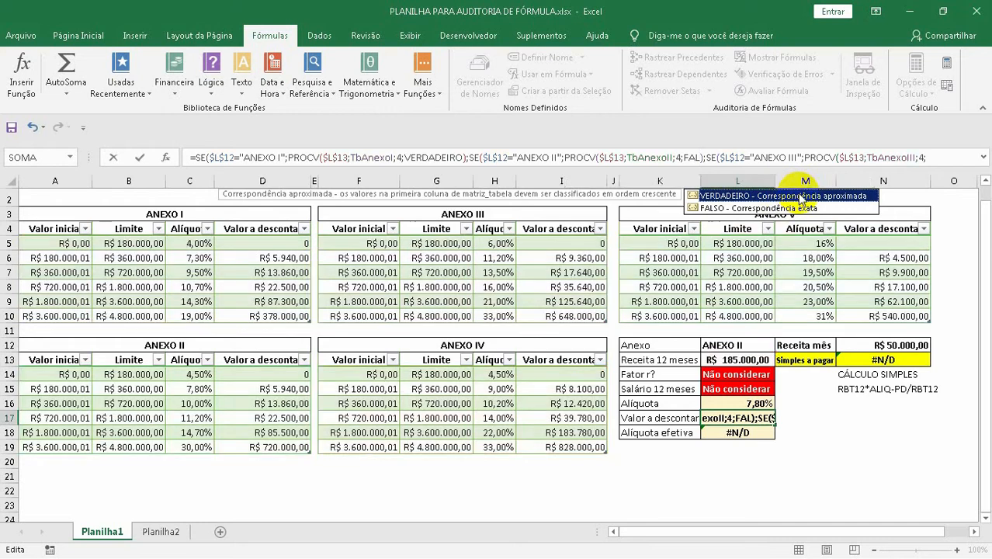
double_click(798, 196)
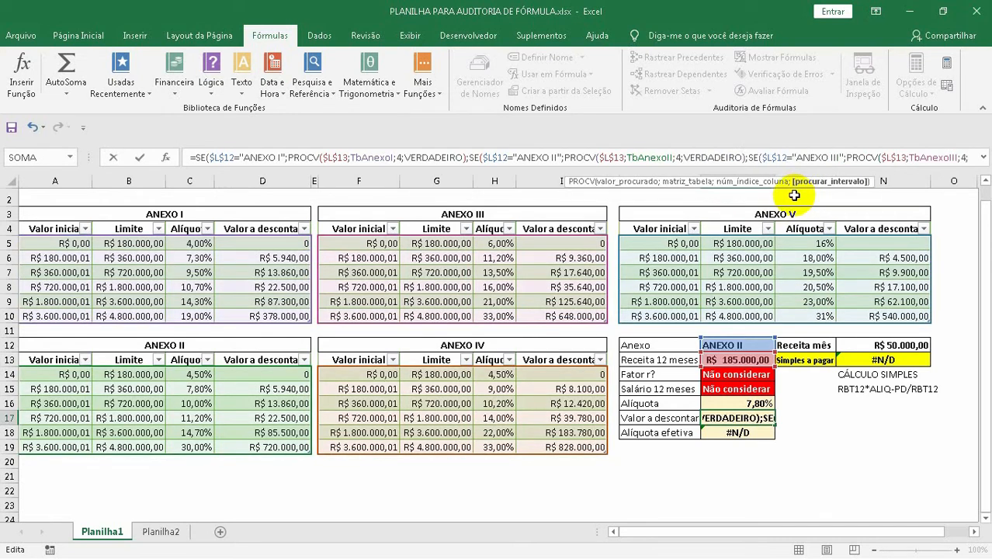
key(Return)
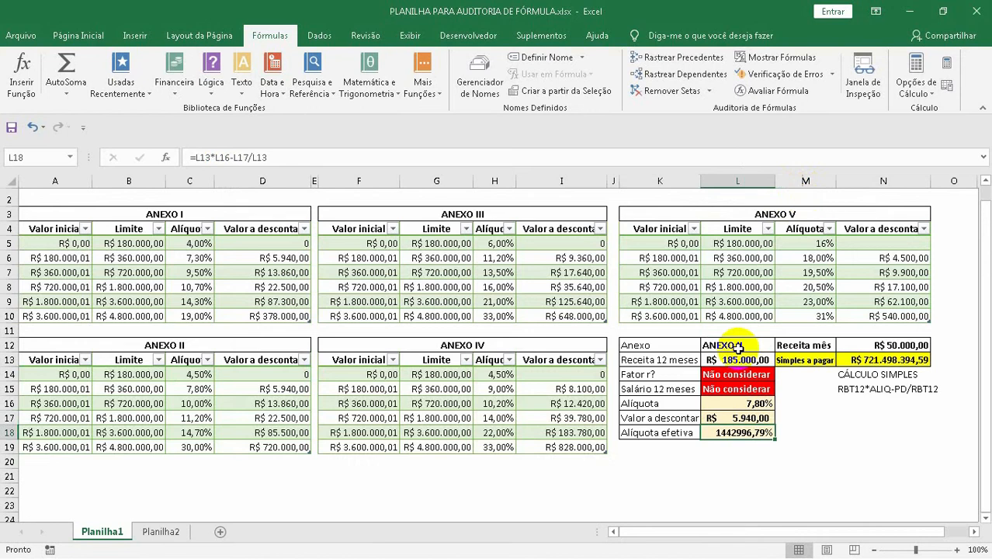
click(744, 418)
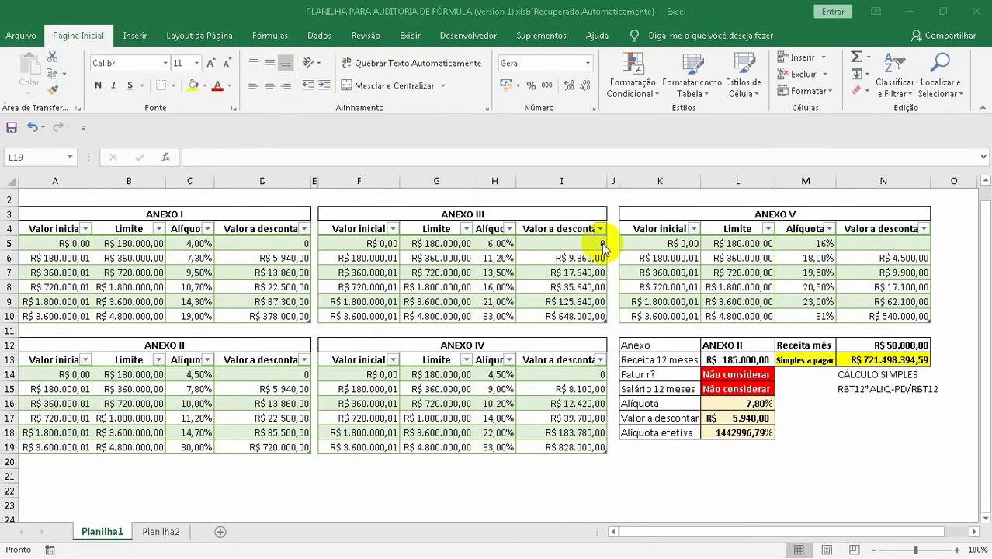
Step: Set the Anexo in L12 to ANEXO III to test the Valor a descontar lookup
click(744, 346)
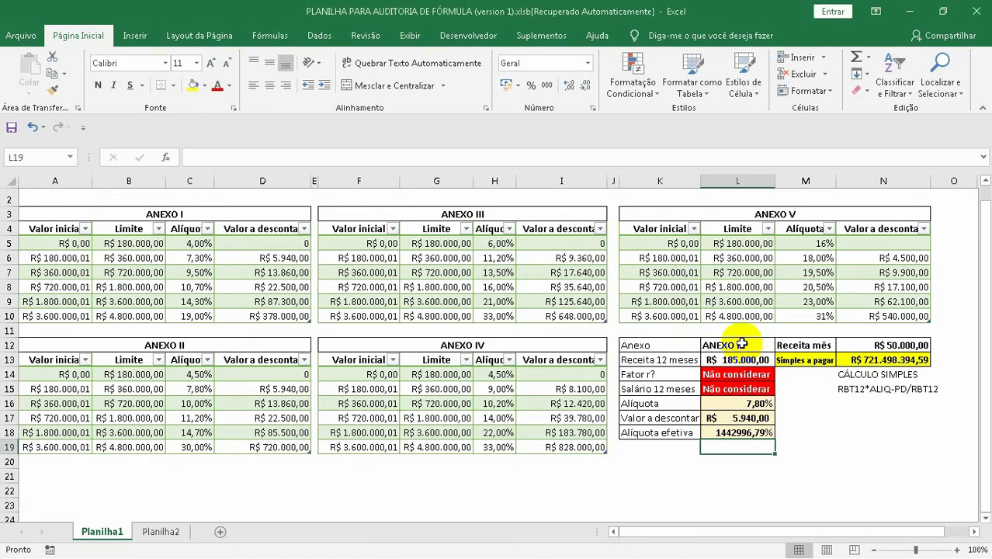
click(232, 159)
key(BackSpace)
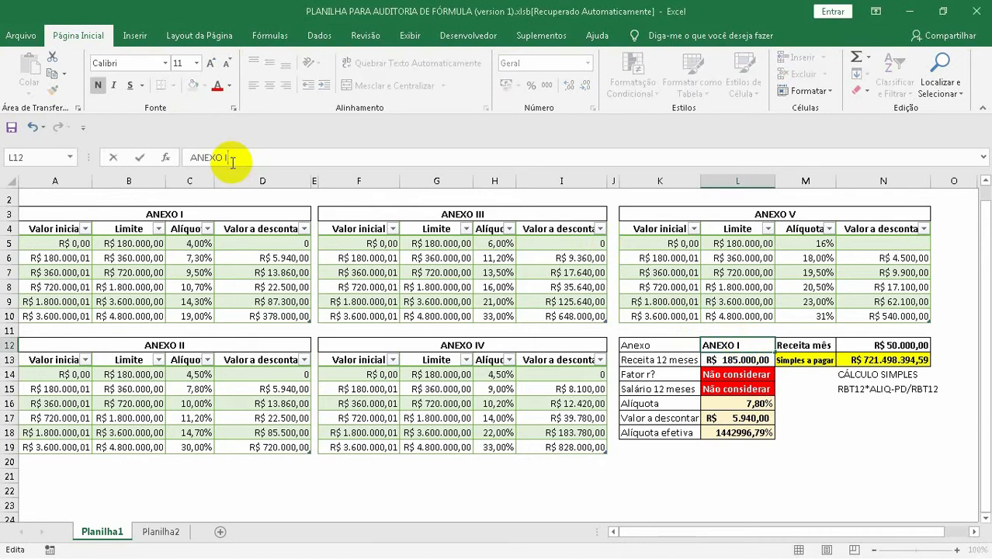
text(II)
key(Return)
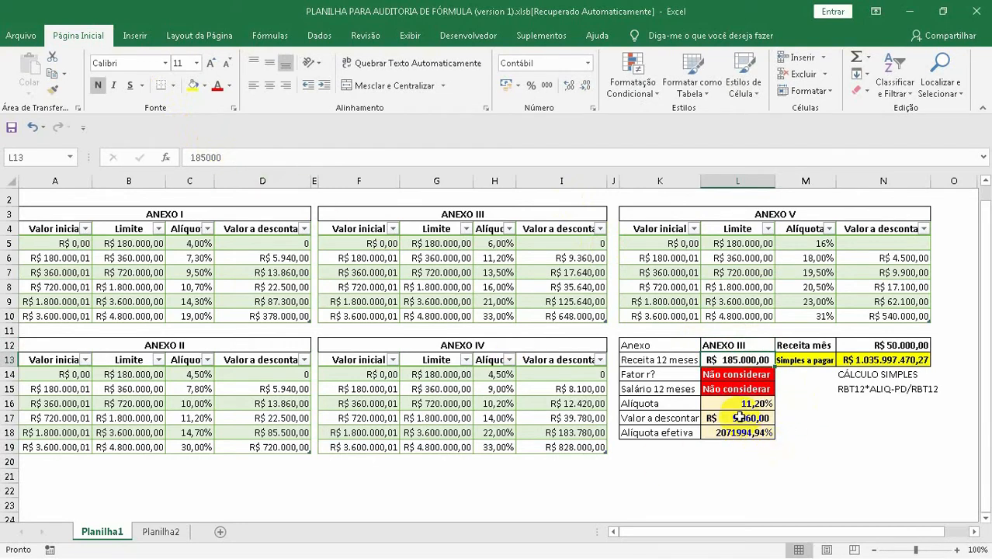
Step: Set the Anexo in L12 to ANEXO IV to test the Valor a descontar lookup
click(740, 345)
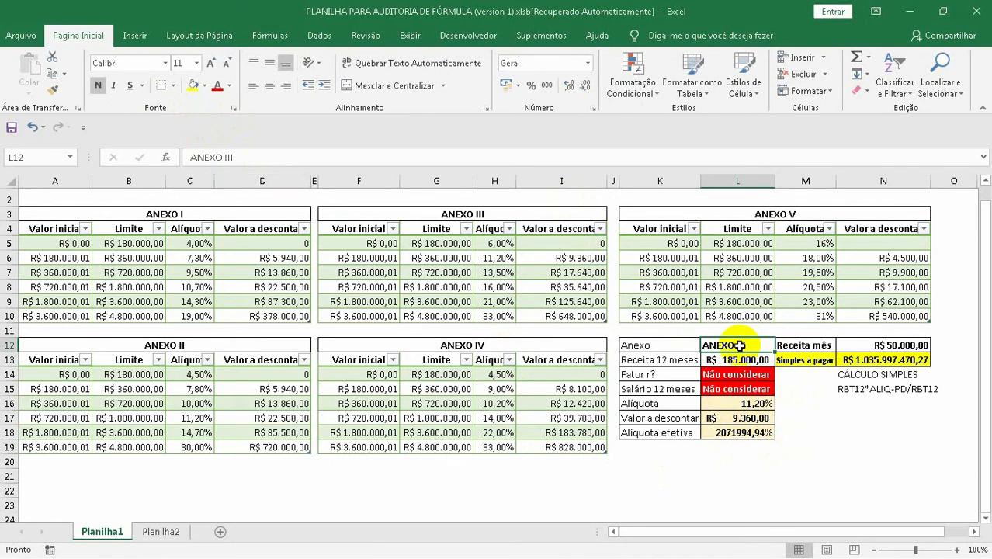
text(ANEXO IV)
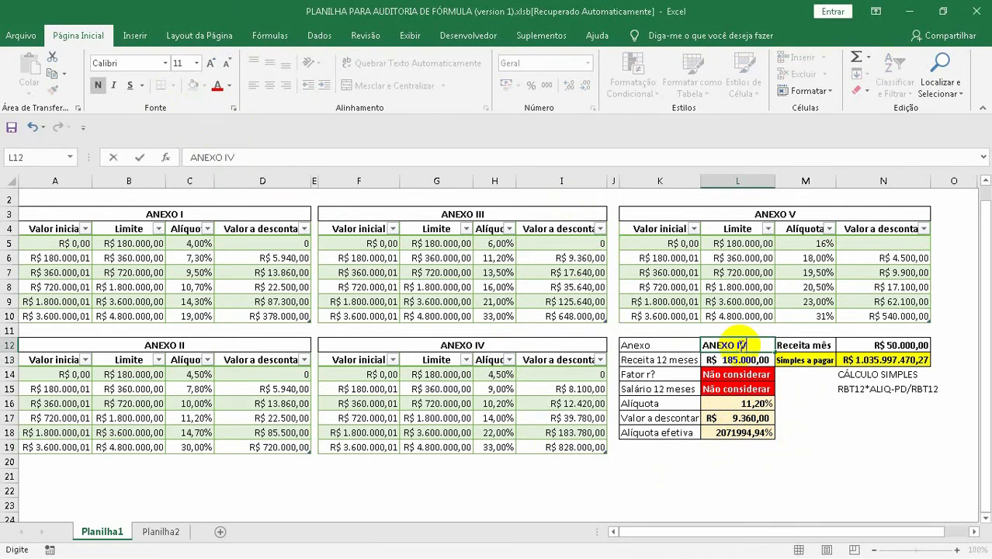
key(Return)
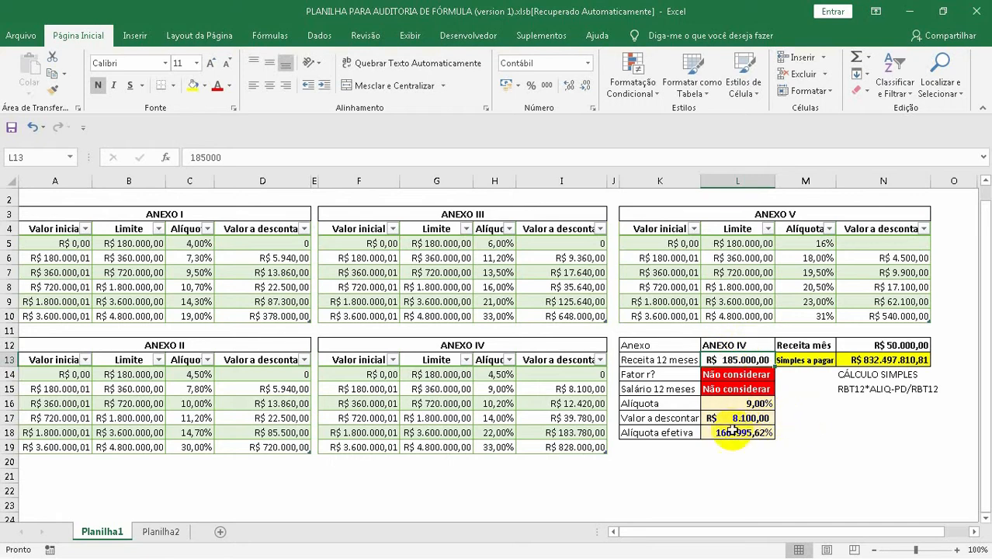
Step: Set the Anexo in L12 to ANEXO V to test the Valor a descontar lookup
click(747, 344)
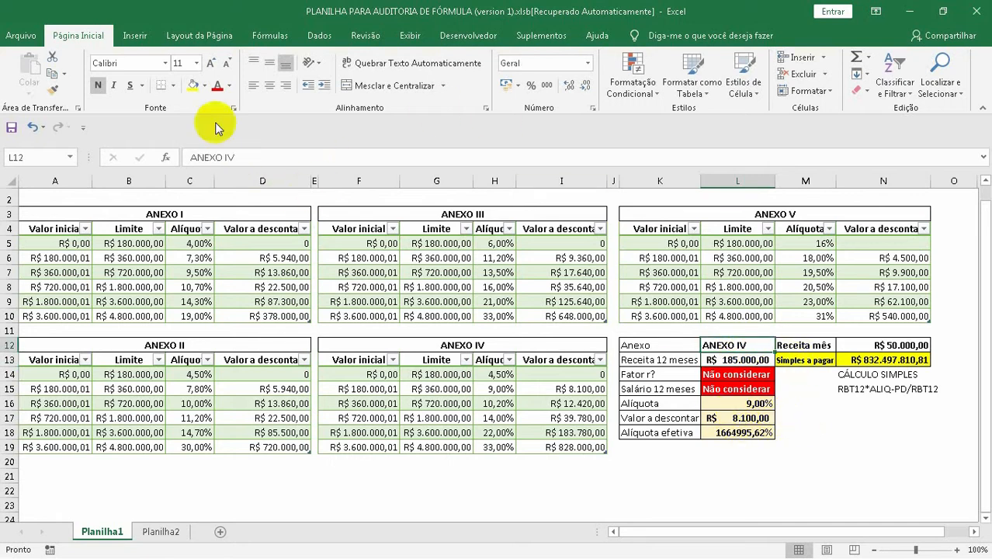
click(241, 157)
key(BackSpace)
key(BackSpace)
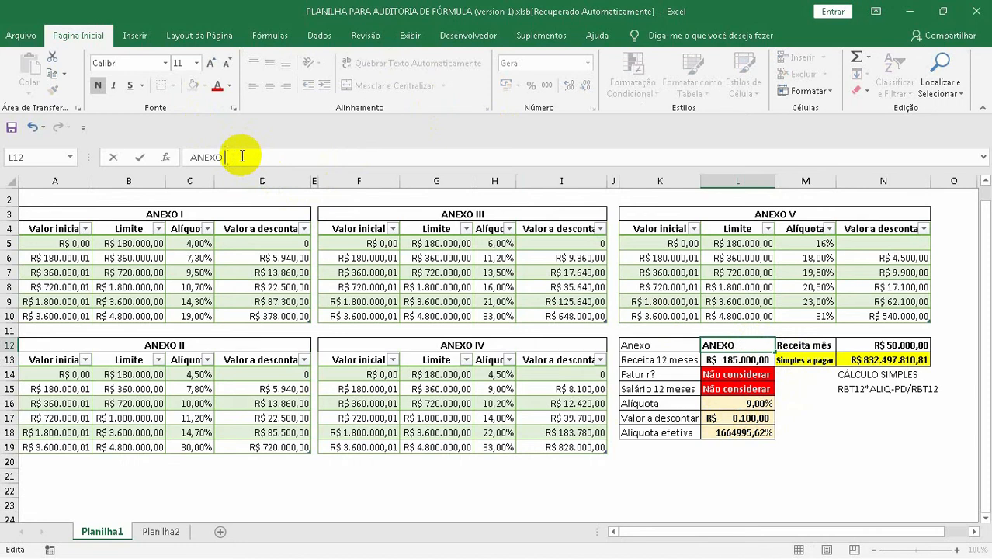
text(V)
key(Return)
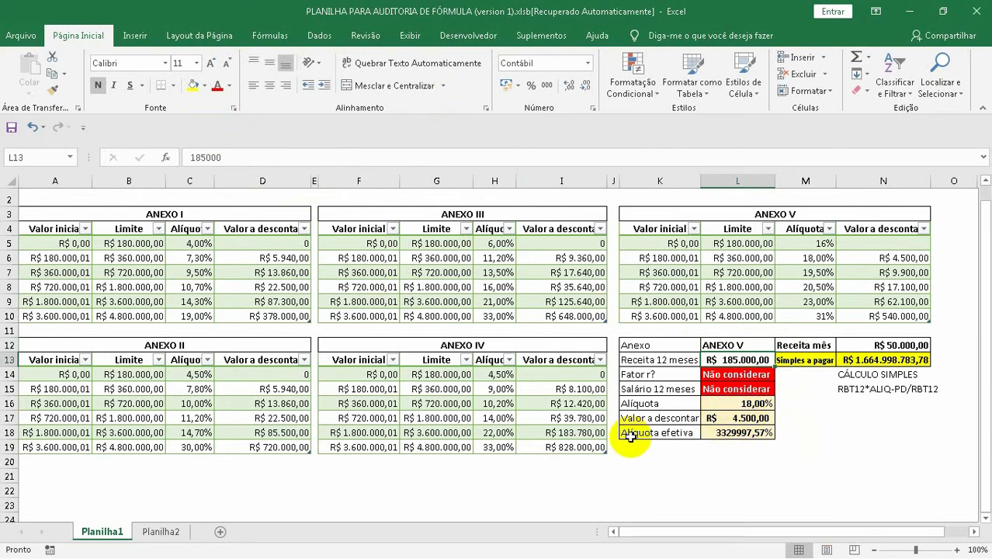
Step: Inspect the Simples a pagar formula in N13 and step through the Alíquota efetiva formula in L18 with Evaluate Formula as far as the final subtraction
click(746, 438)
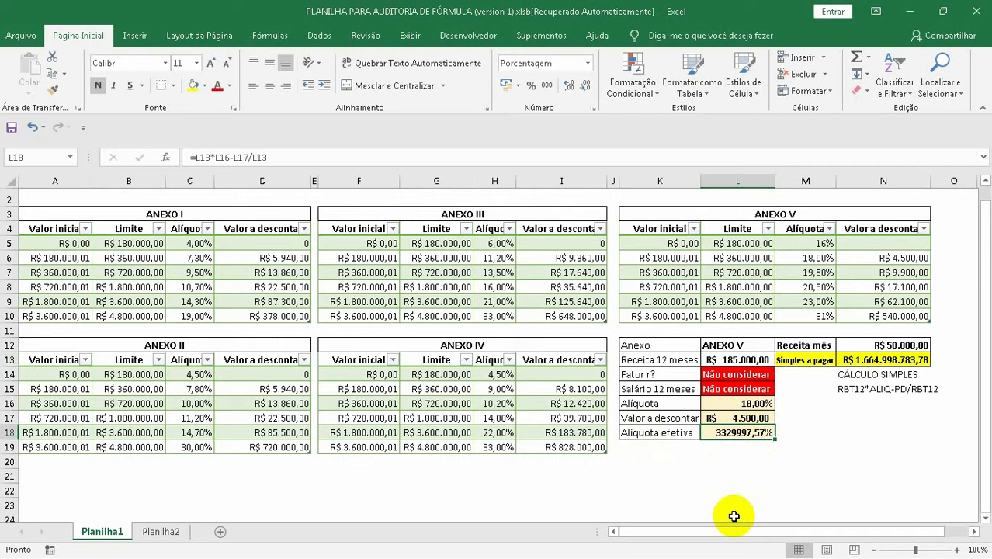
click(873, 361)
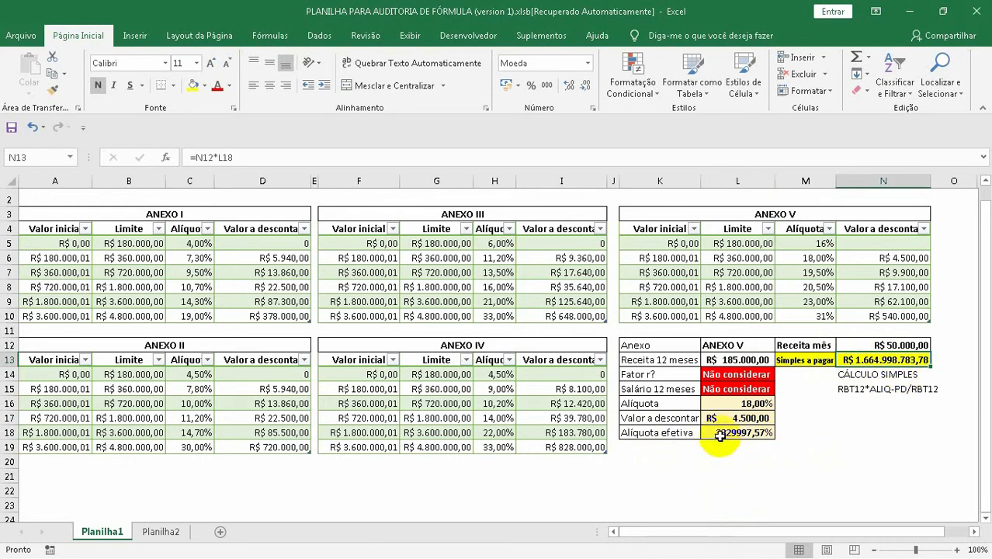
click(719, 433)
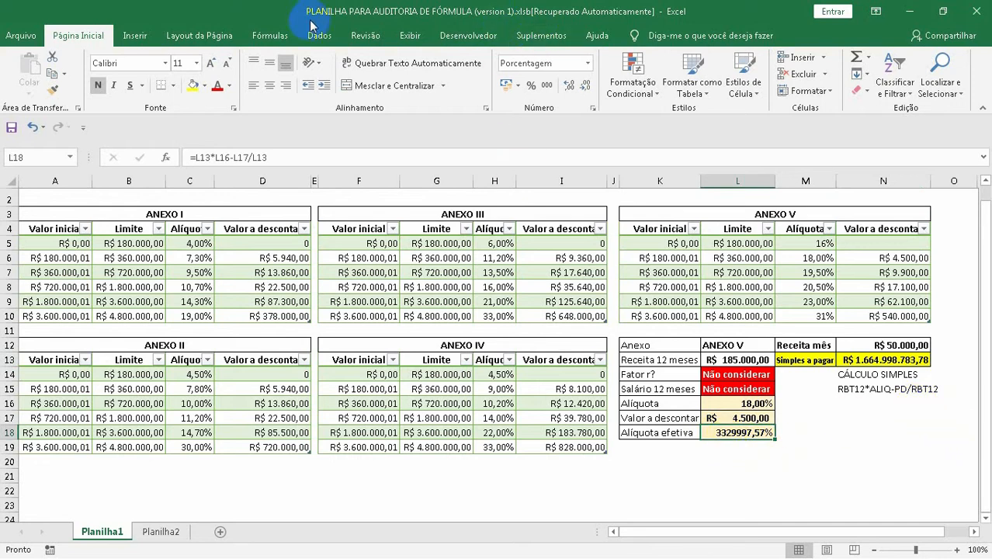
click(268, 36)
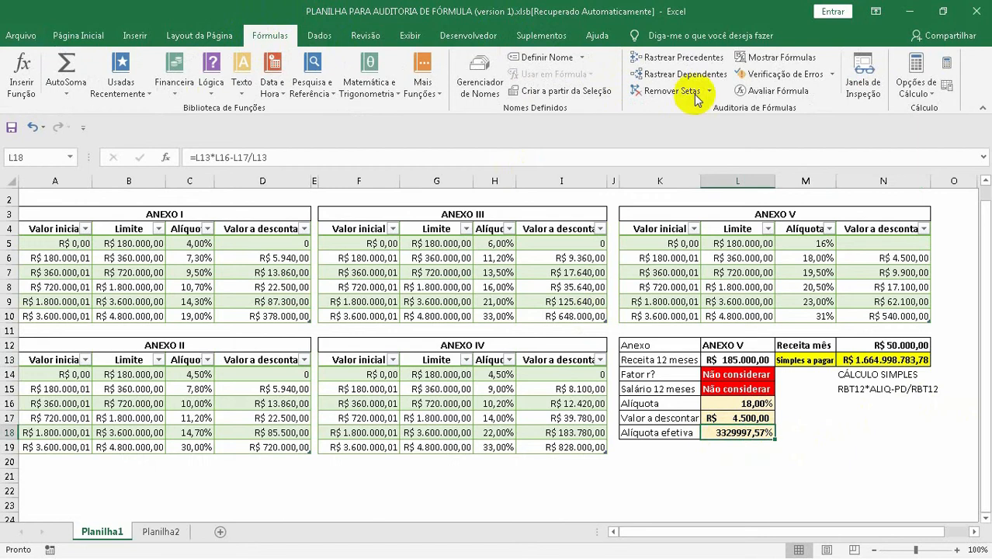
click(771, 93)
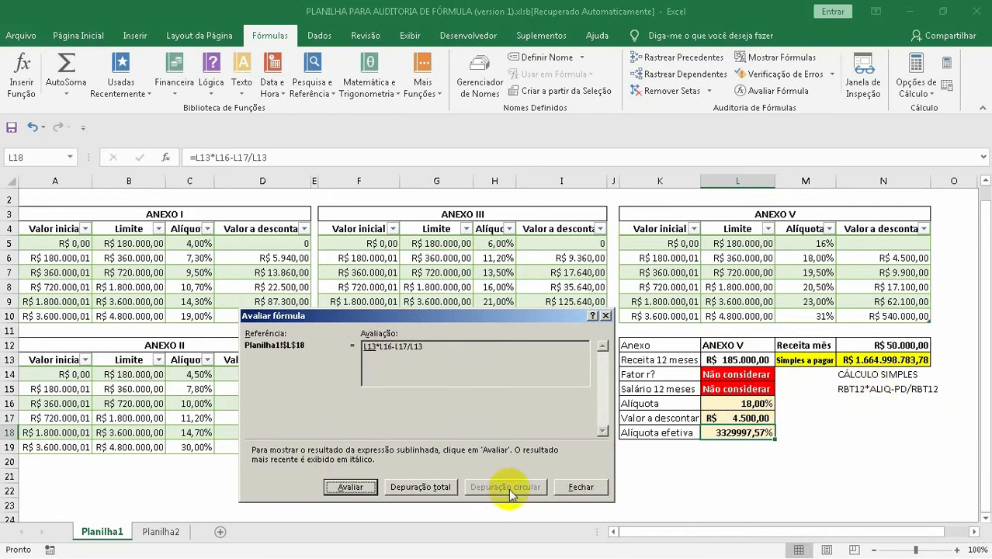
click(346, 490)
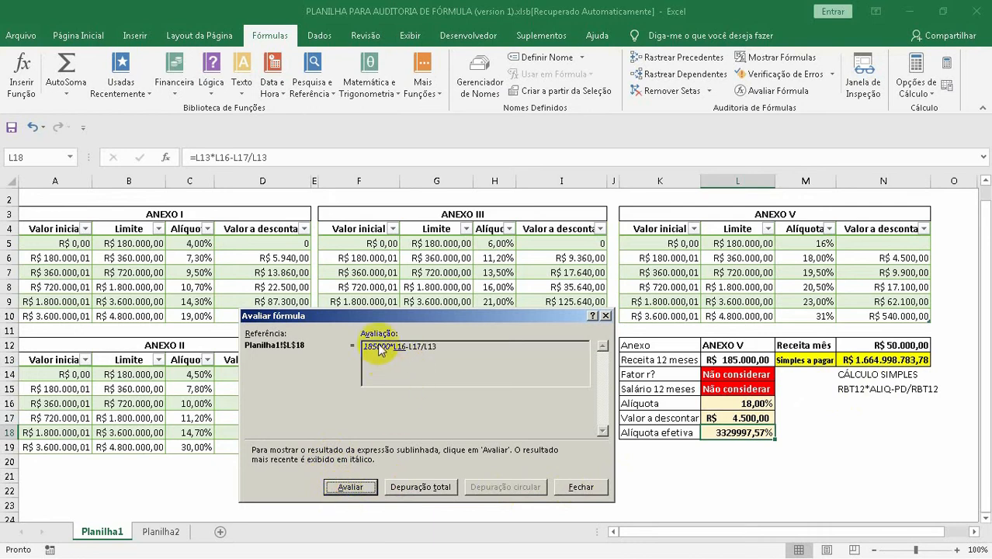
click(349, 495)
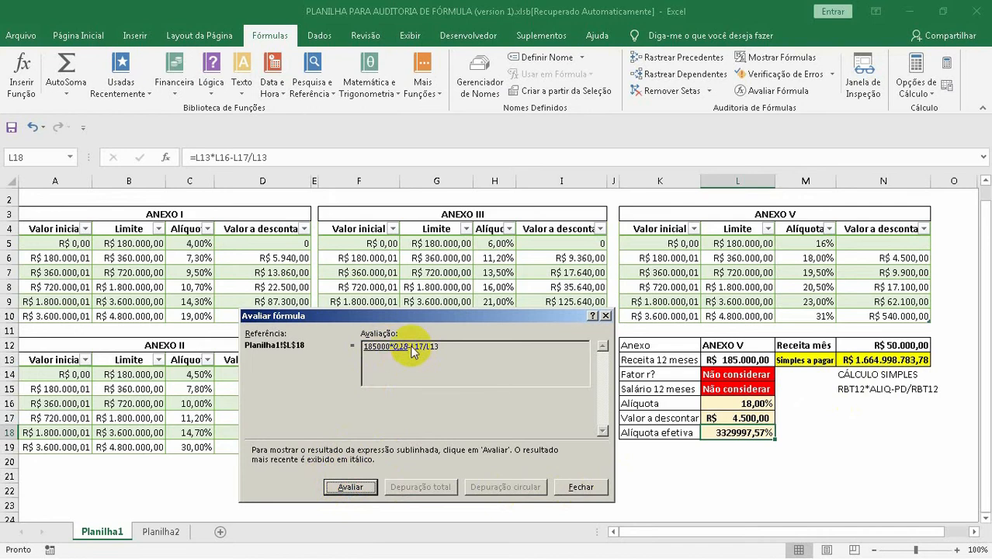
click(347, 489)
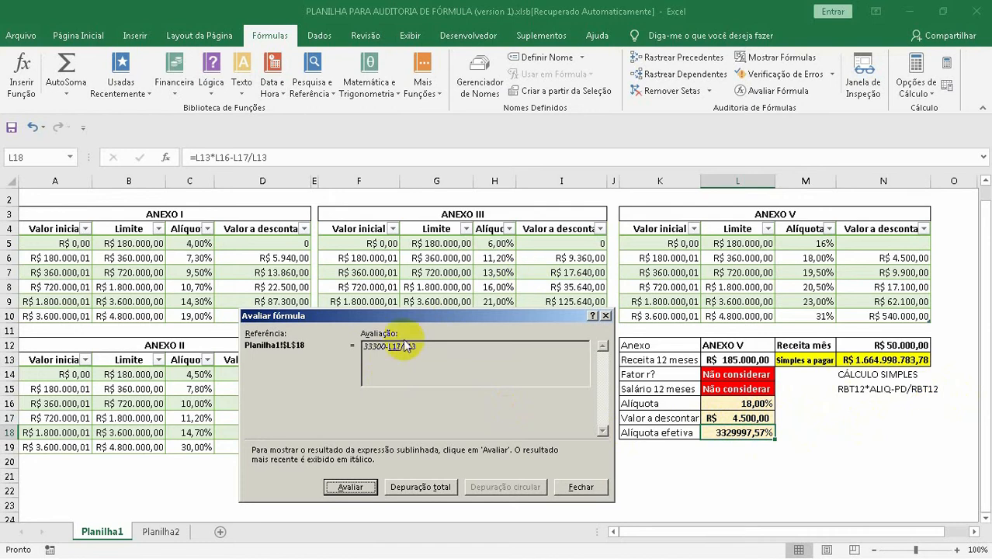
click(348, 493)
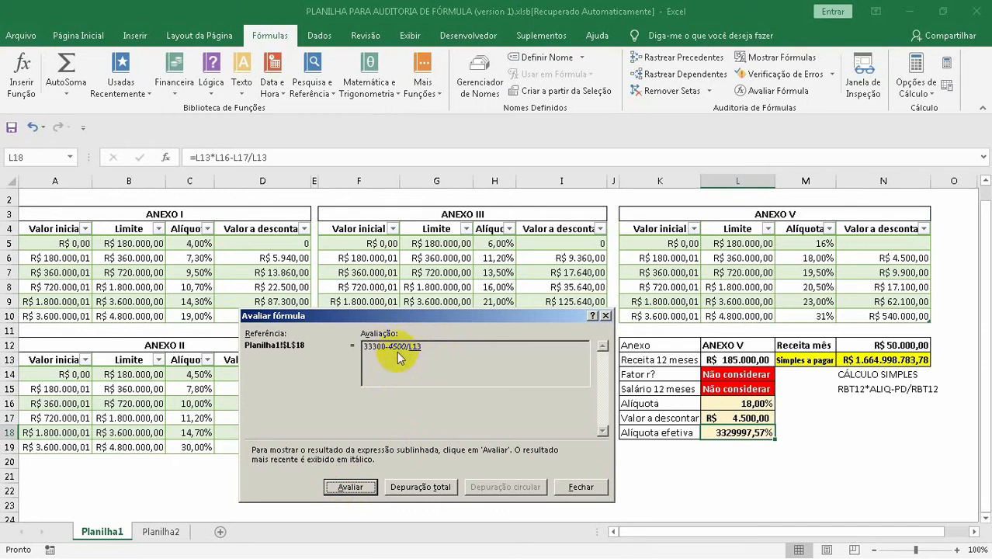
click(349, 487)
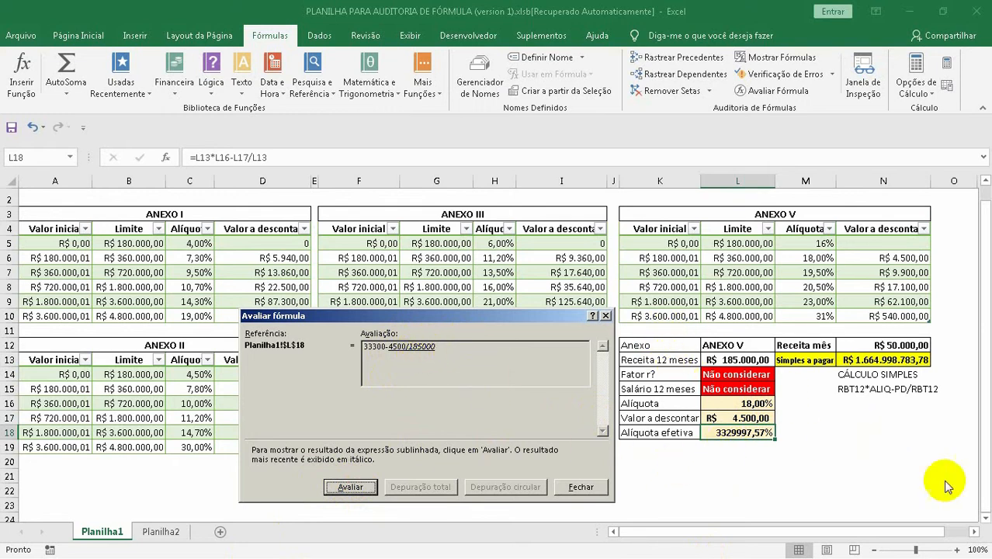
click(343, 489)
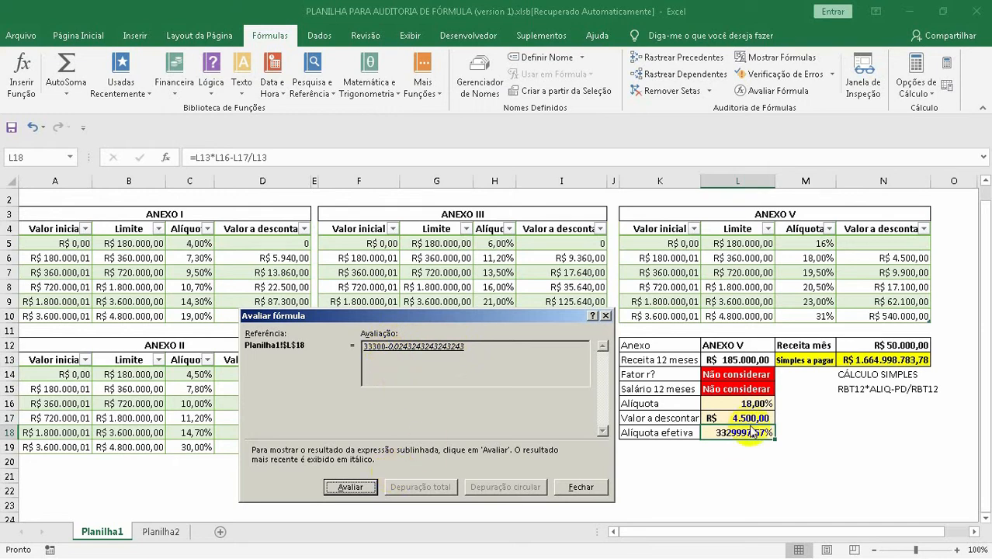
click(575, 490)
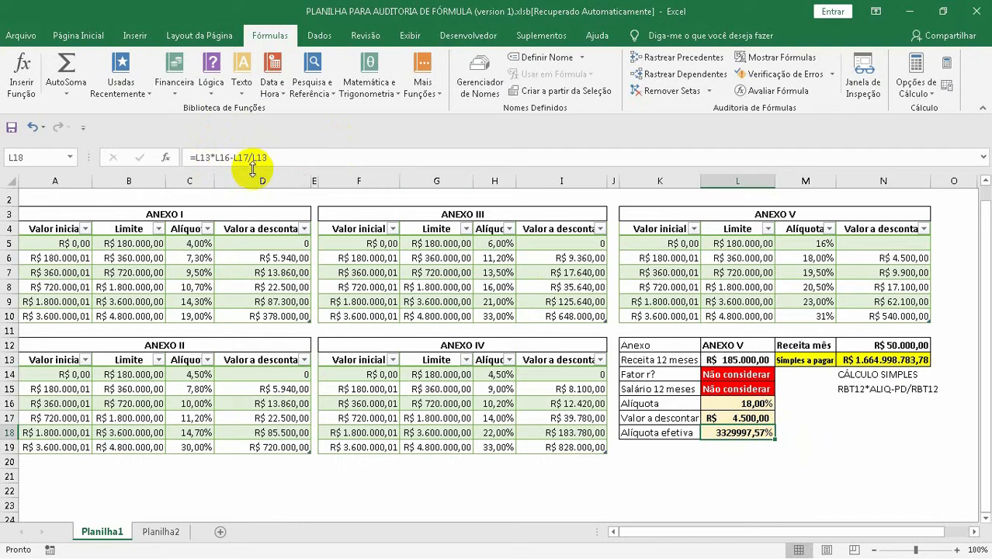
Step: Correct the Alíquota efetiva formula in L18 to =(L13*L16-L17)/L13 and check it along with Simples a pagar in N13
click(196, 158)
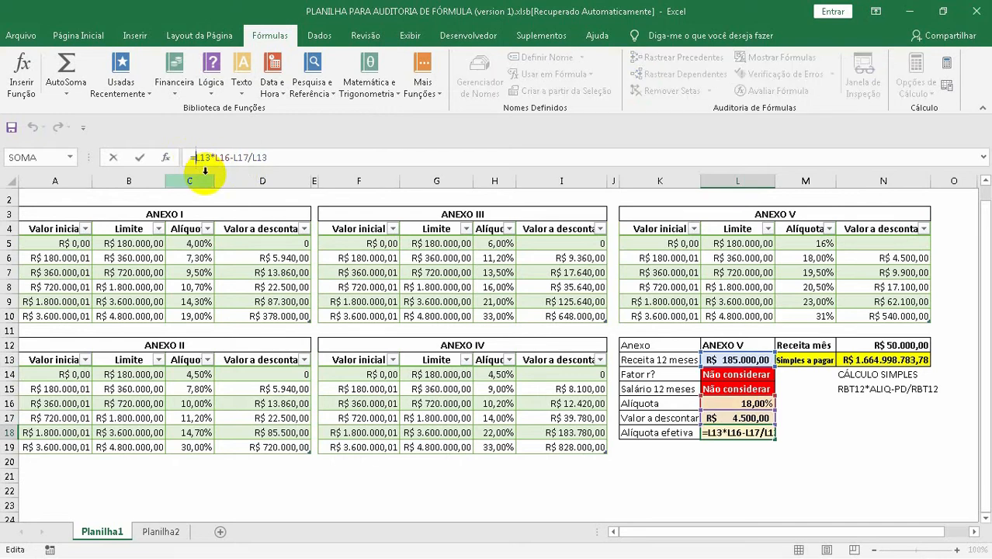
text(()
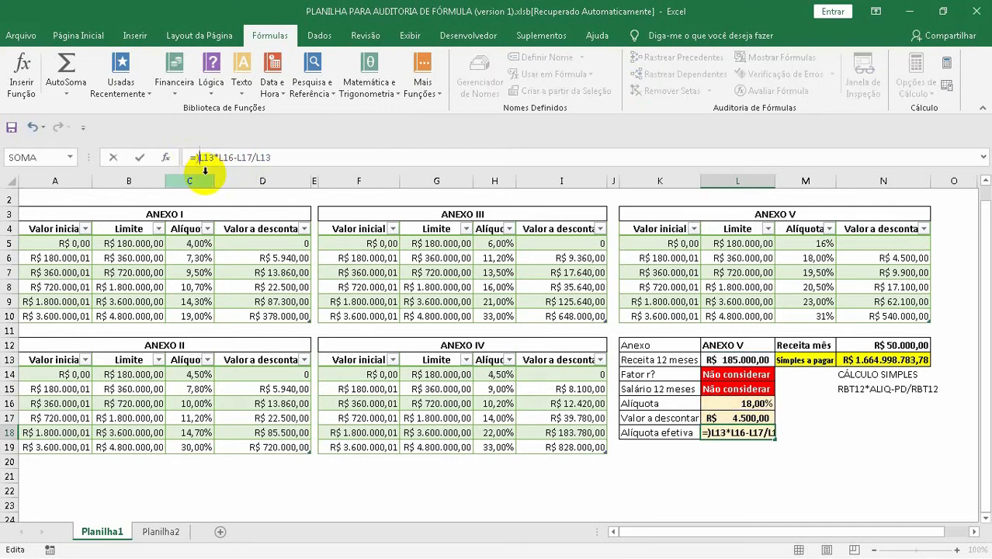
key(BackSpace)
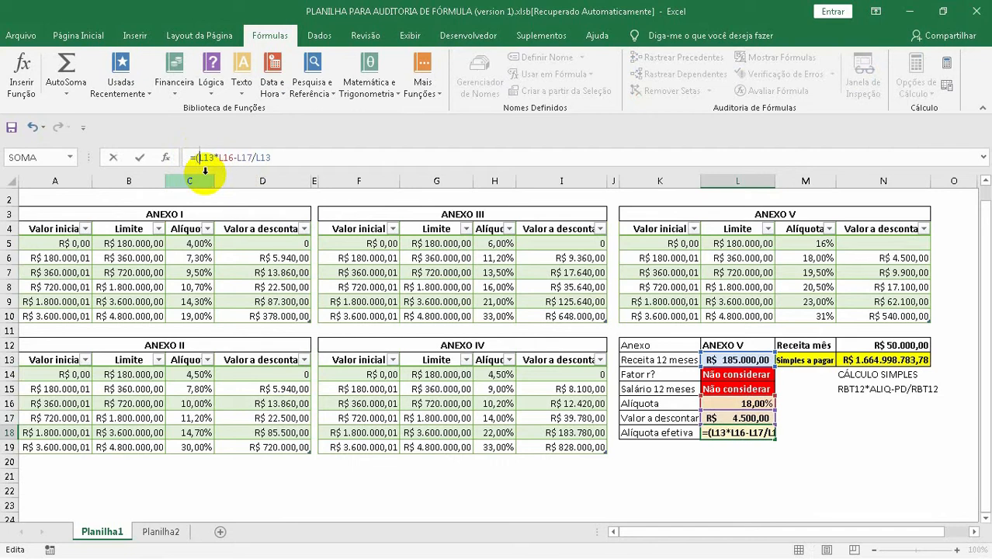
text(()
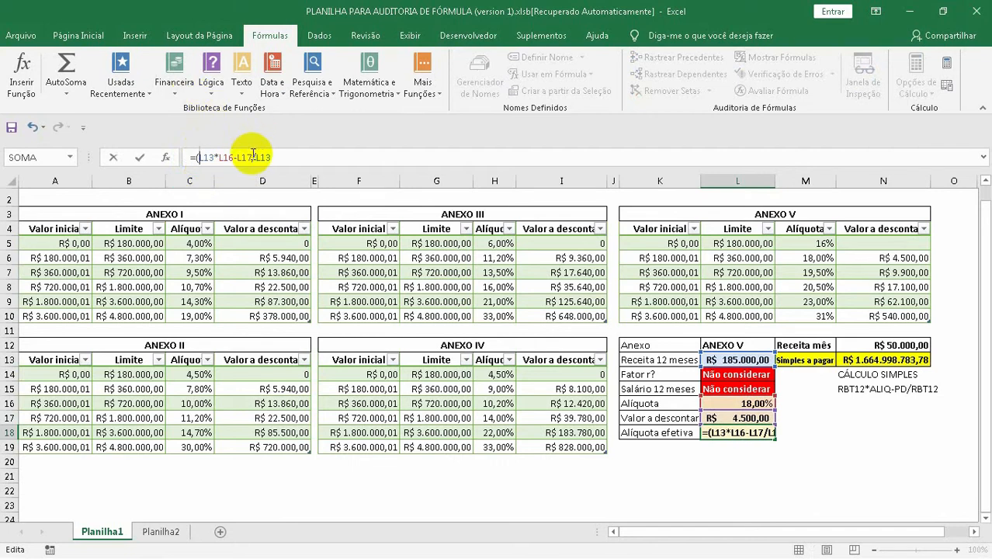
click(252, 157)
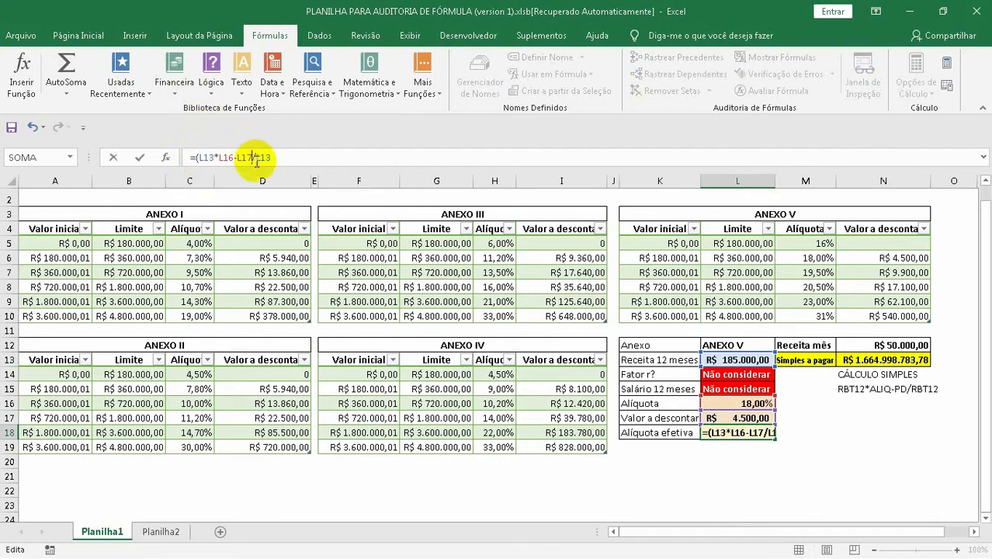
text())
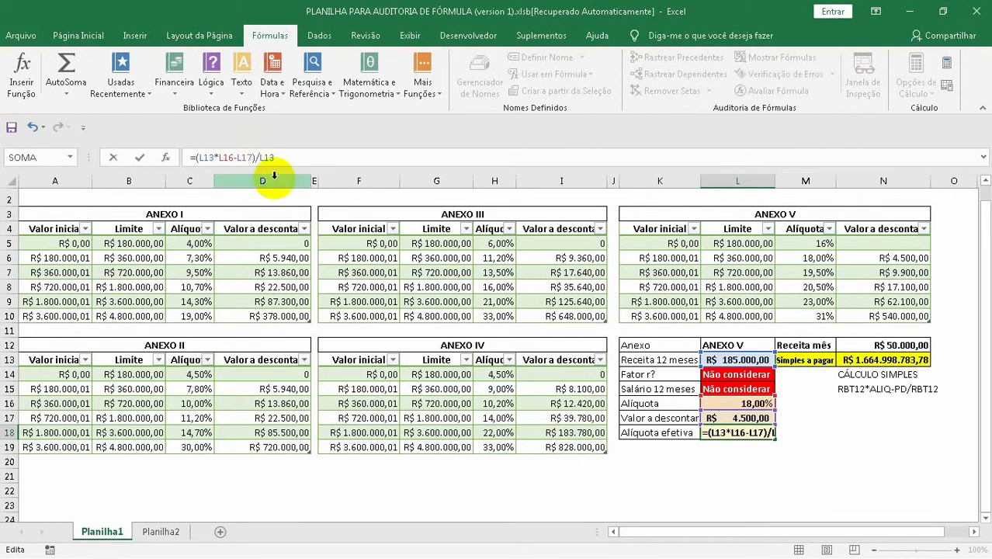
key(Return)
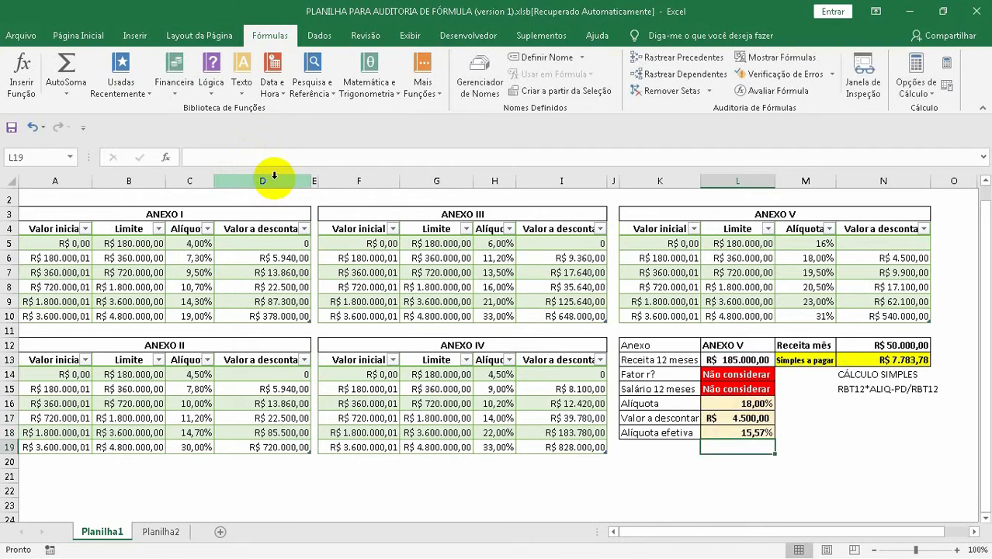
click(753, 433)
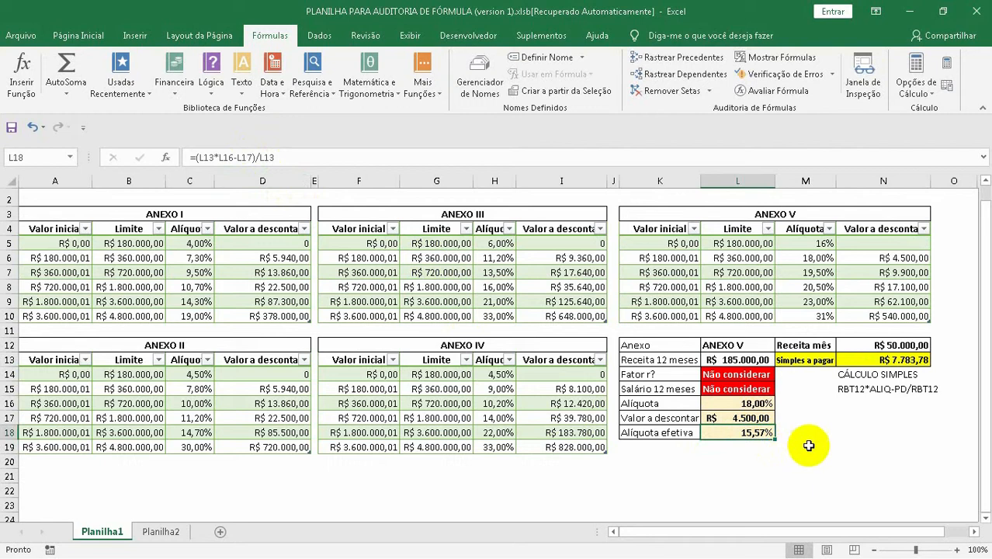
click(886, 361)
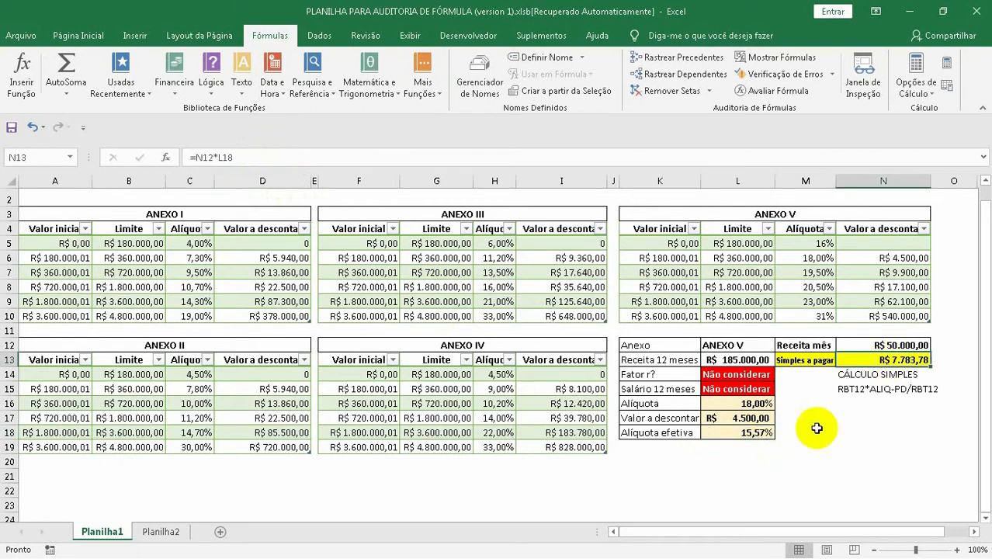
Step: Step through the corrected Alíquota efetiva formula in L18 to its final result with Evaluate Formula, and recheck Simples a pagar in N13
click(744, 433)
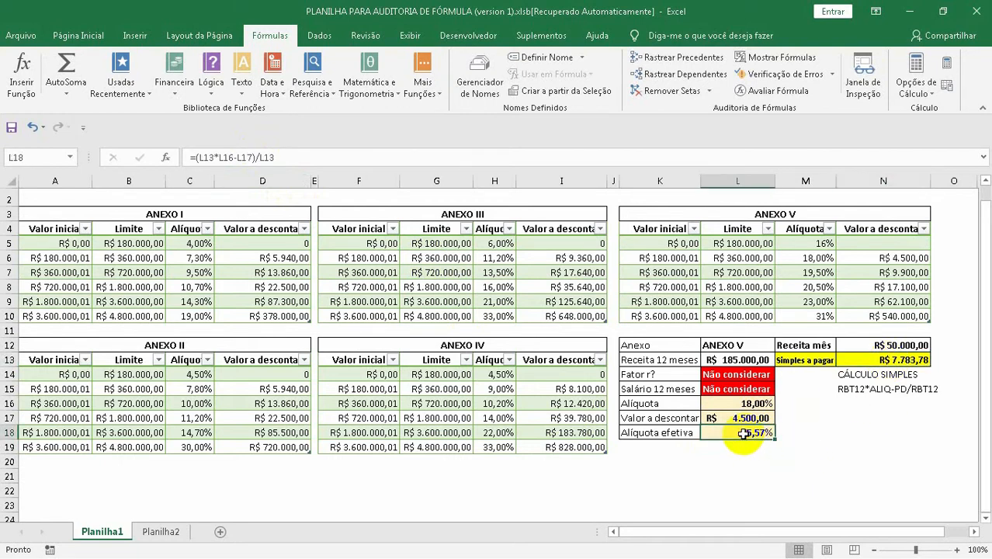
click(774, 90)
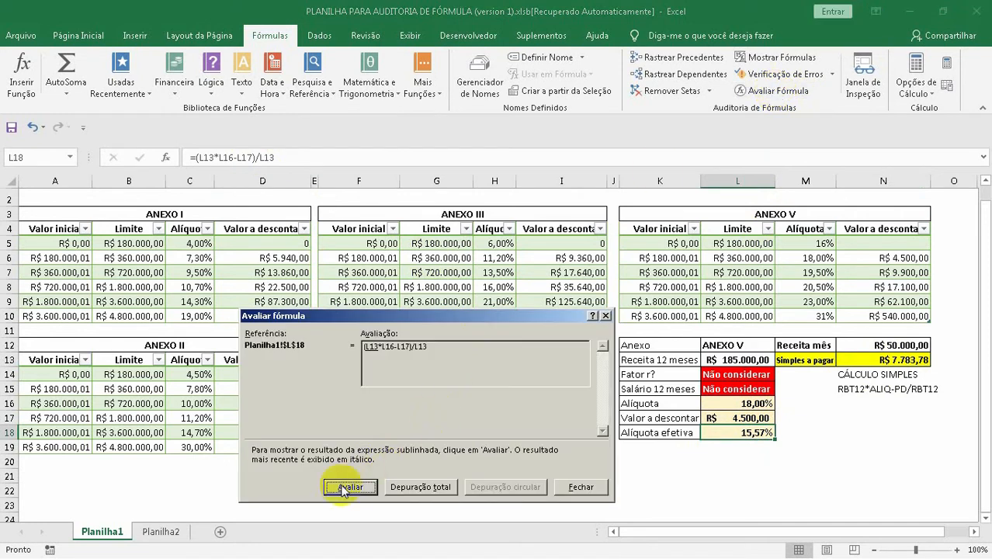
click(342, 489)
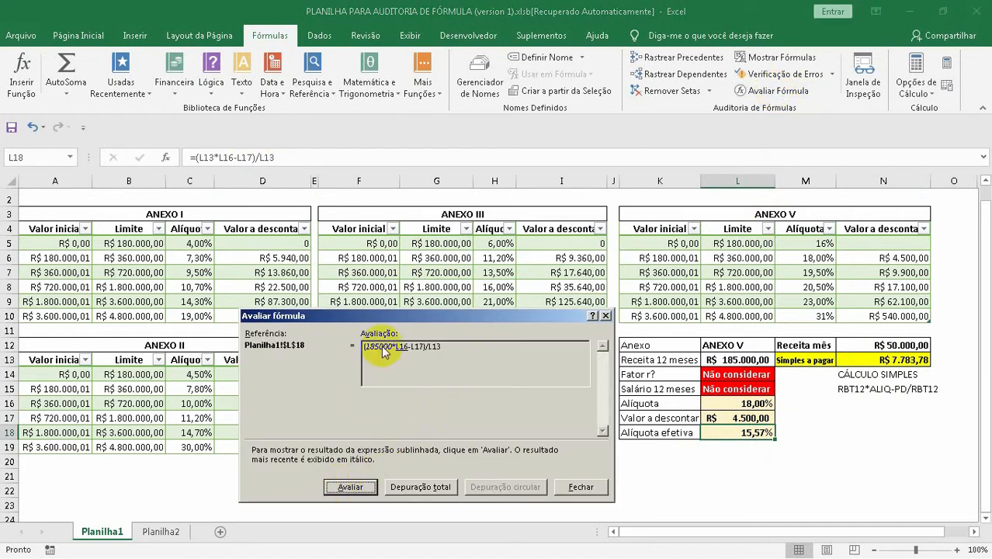
click(346, 489)
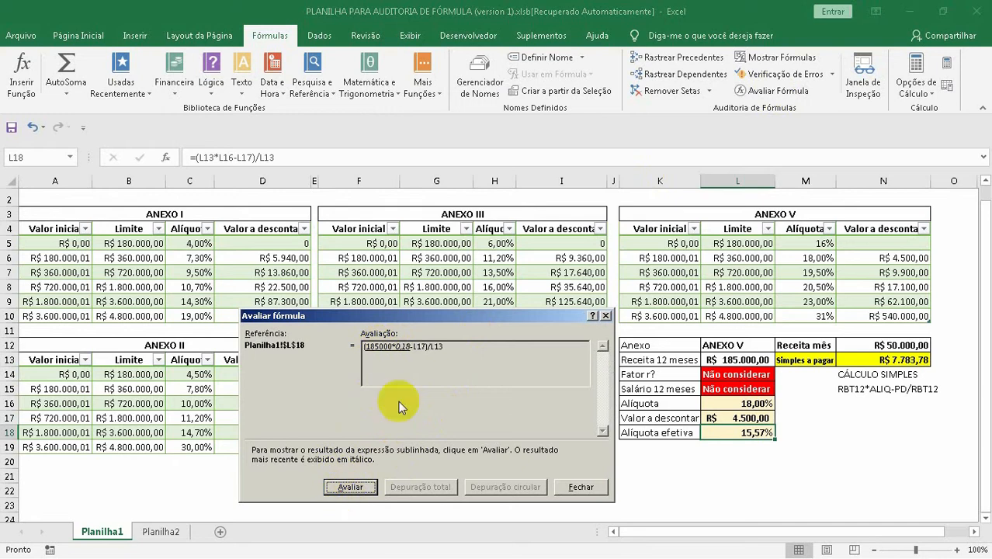
click(356, 487)
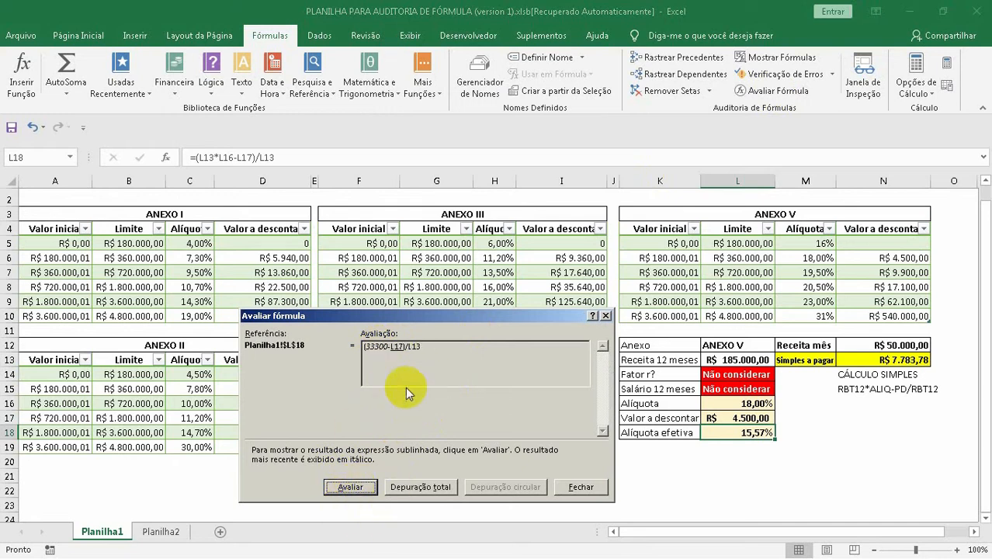
click(351, 489)
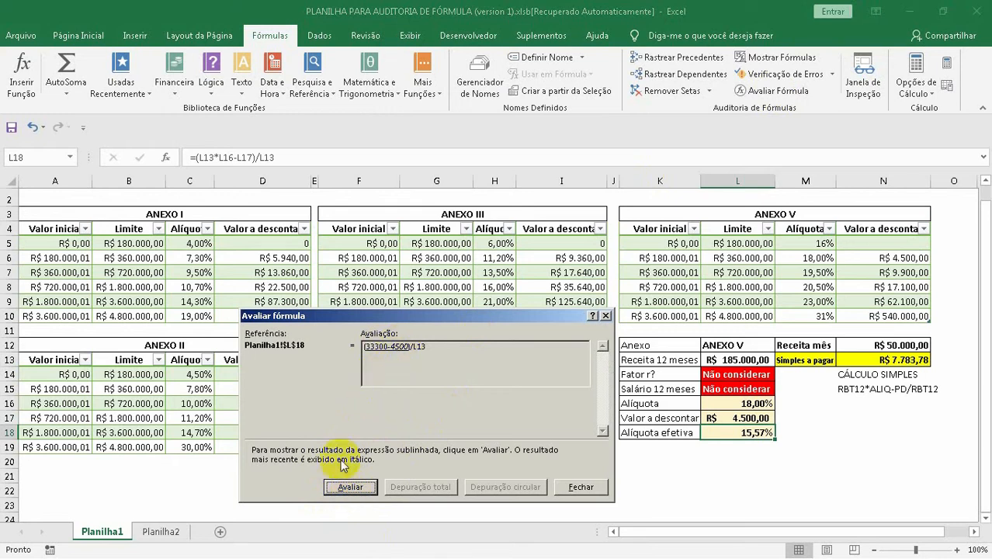
click(343, 487)
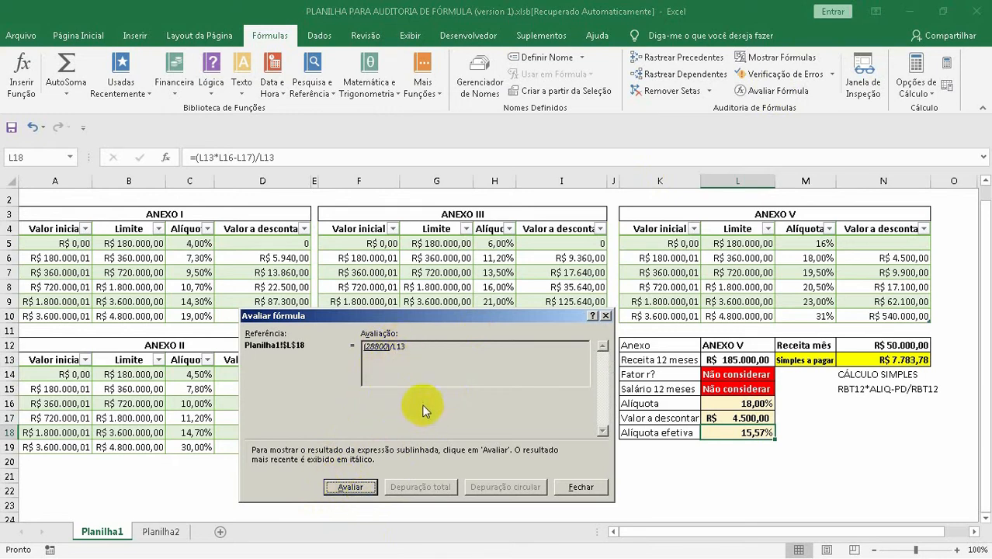
click(351, 488)
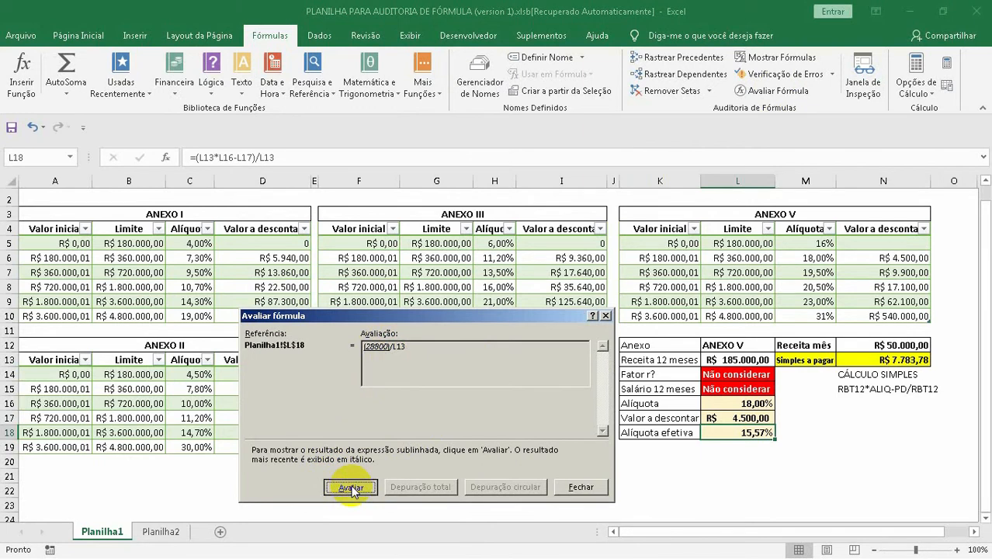
click(351, 488)
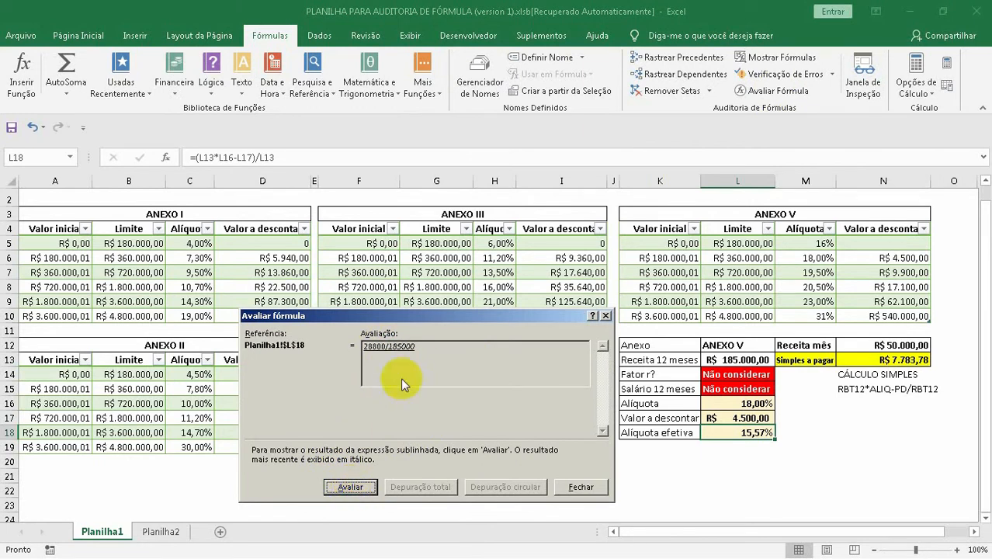
click(350, 488)
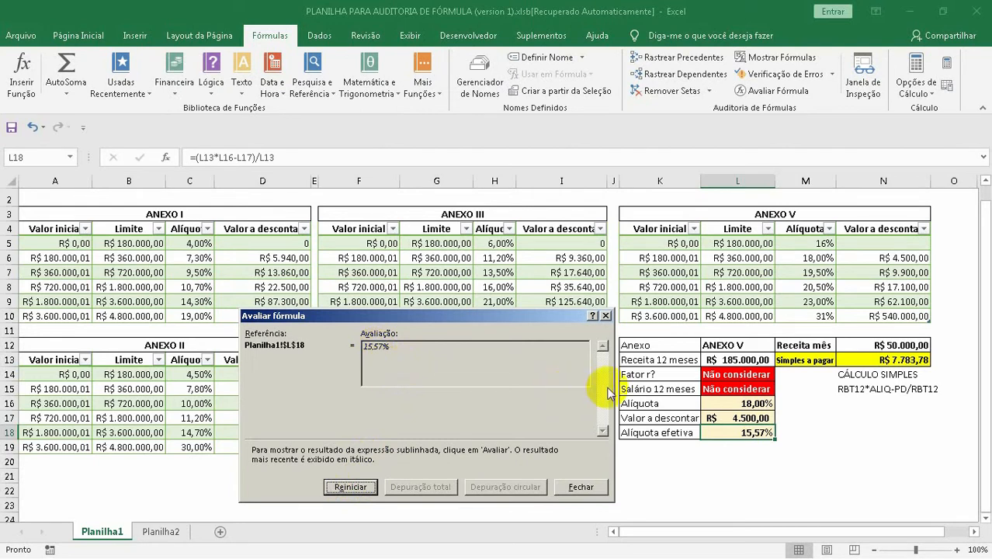
click(606, 317)
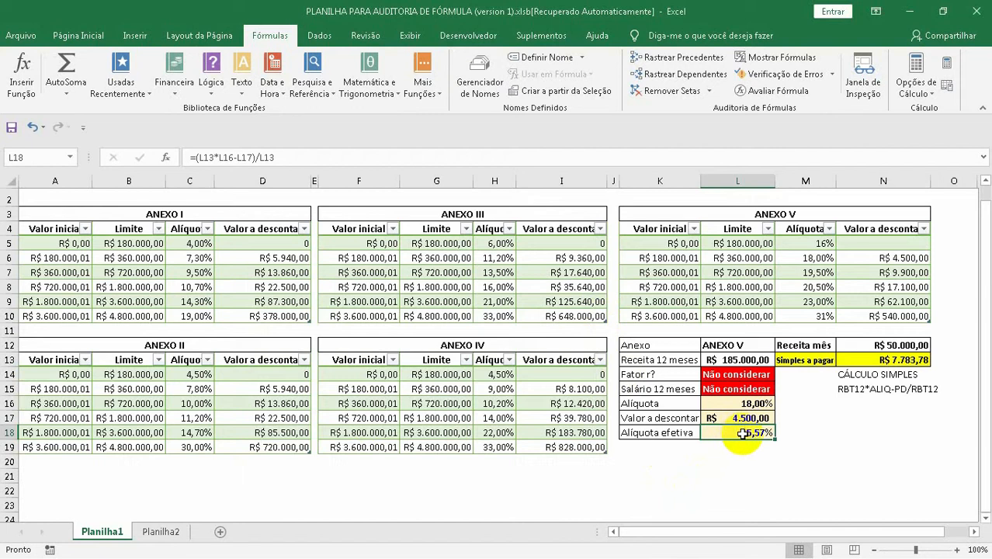
click(894, 359)
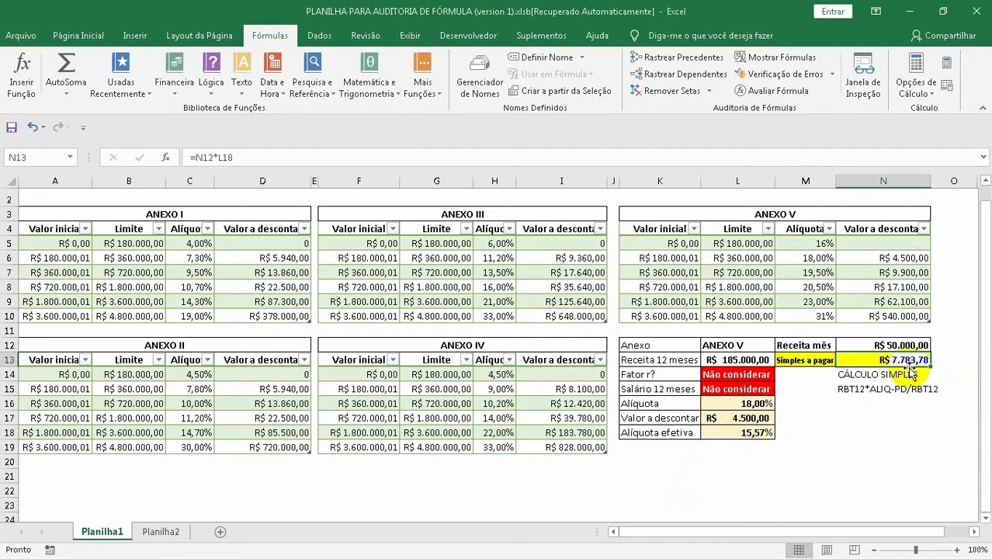